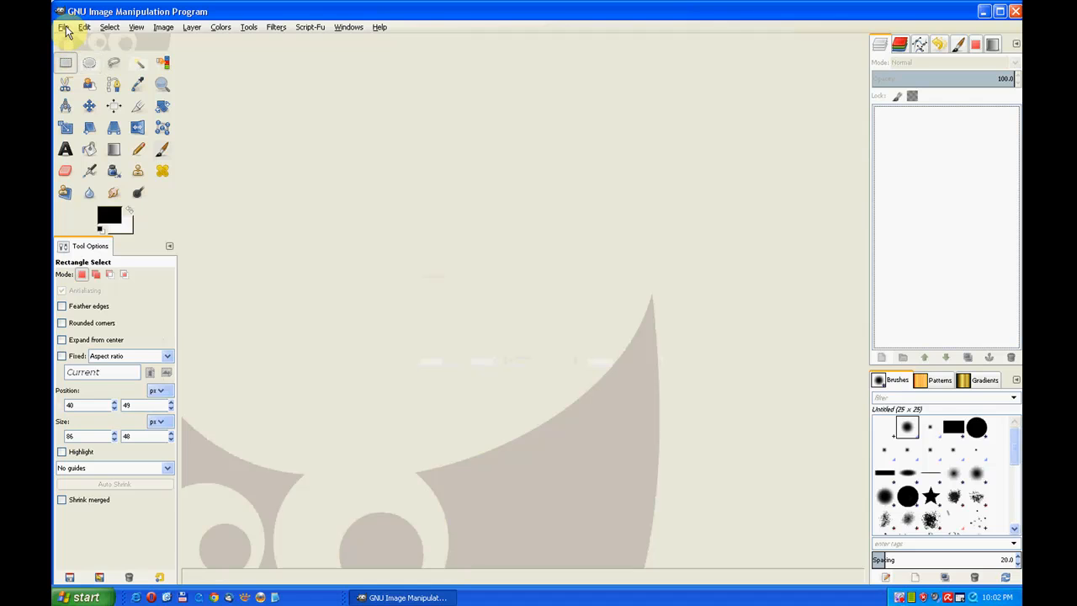
Step: Create a new 640 × 400 px image filled with transparency
left_click(64, 28)
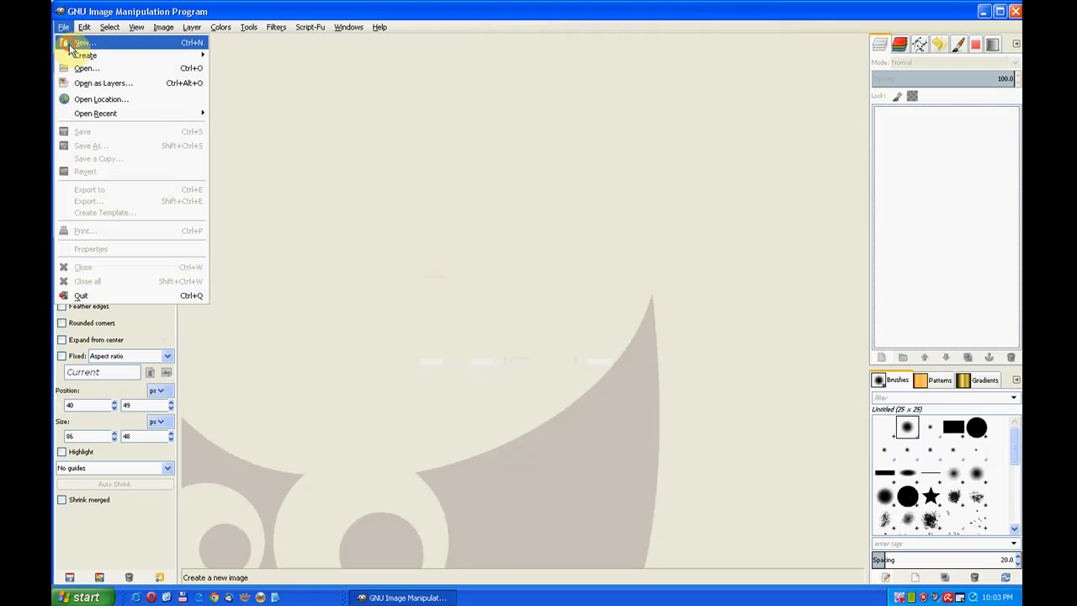
left_click(71, 44)
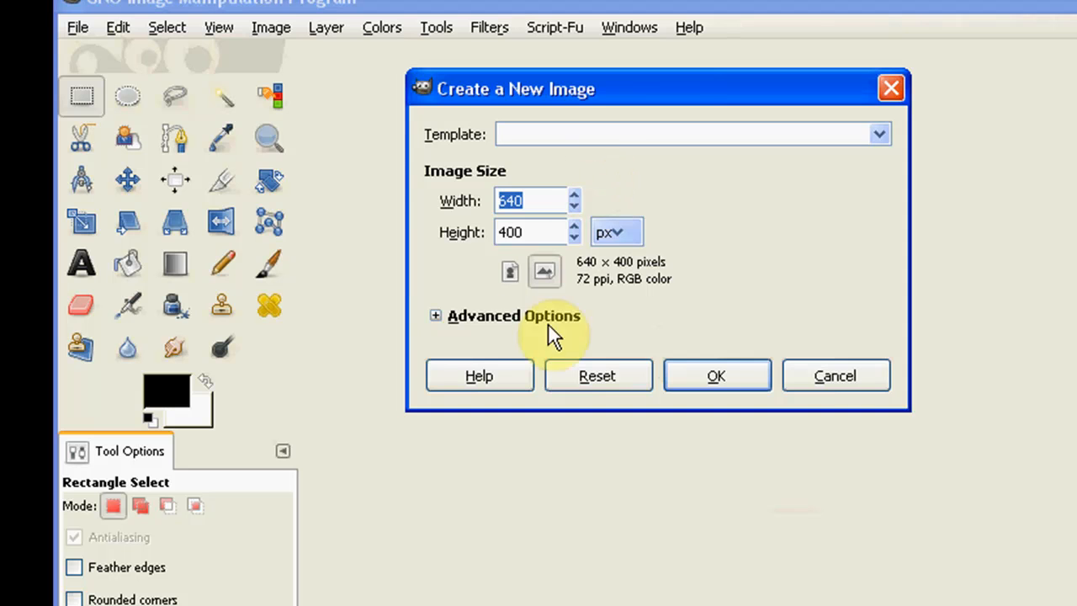
left_click(434, 316)
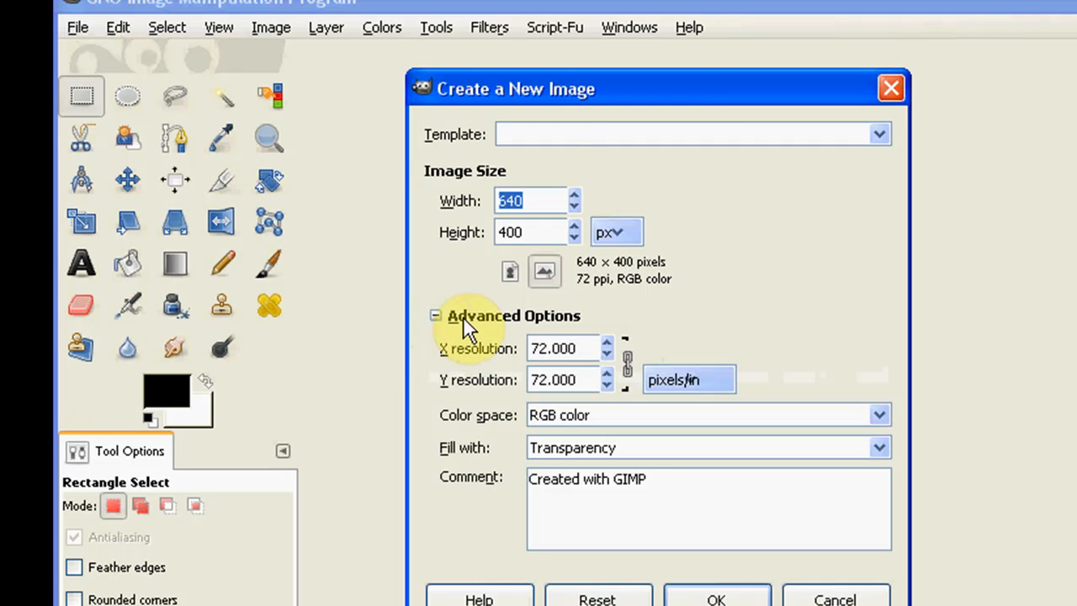
left_click(883, 448)
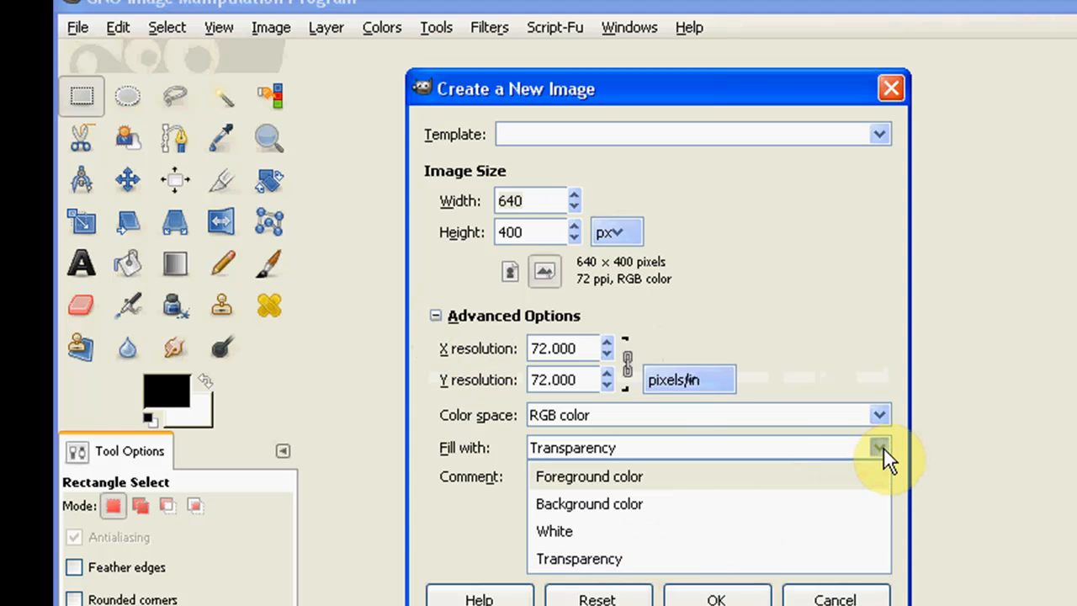
left_click(591, 569)
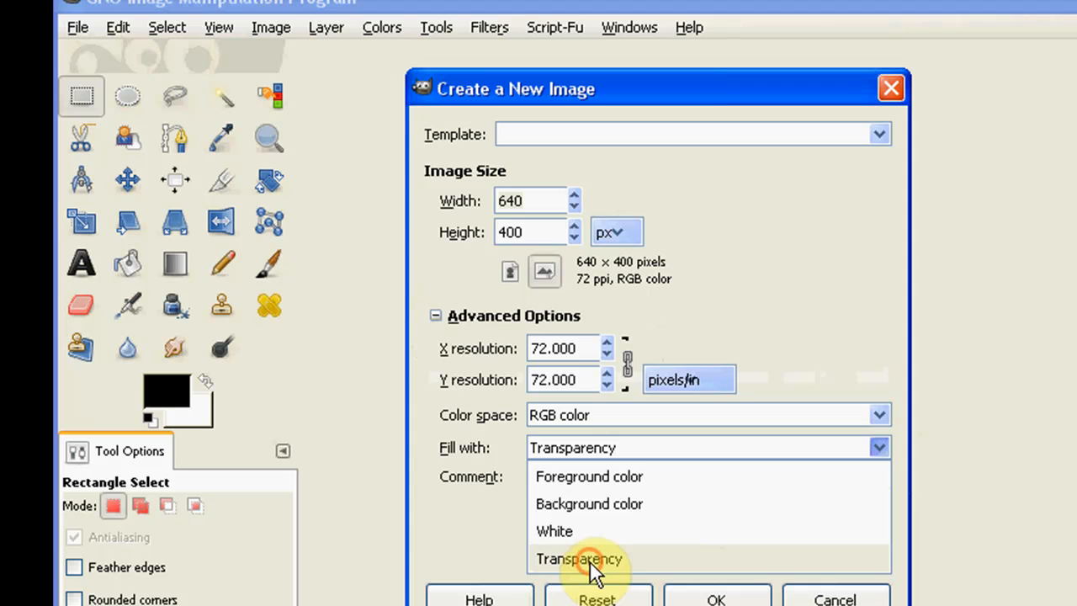
left_click(719, 599)
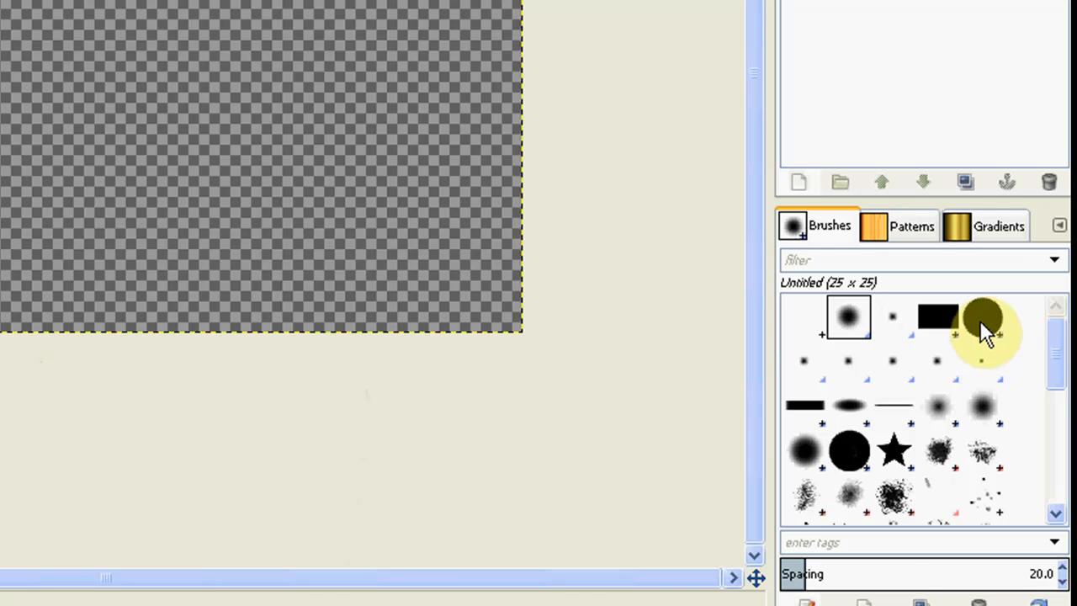
Step: Paint a single black dot near the canvas's upper-left corner using the Paintbrush with the hard round Untitled #3 brush at size 20
left_click(981, 321)
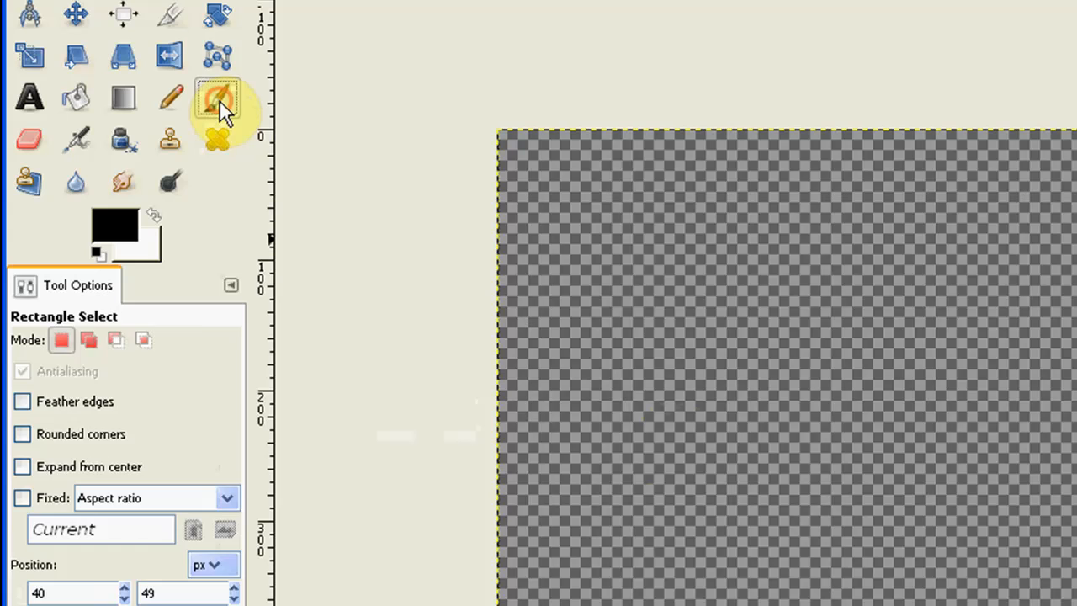
left_click(218, 99)
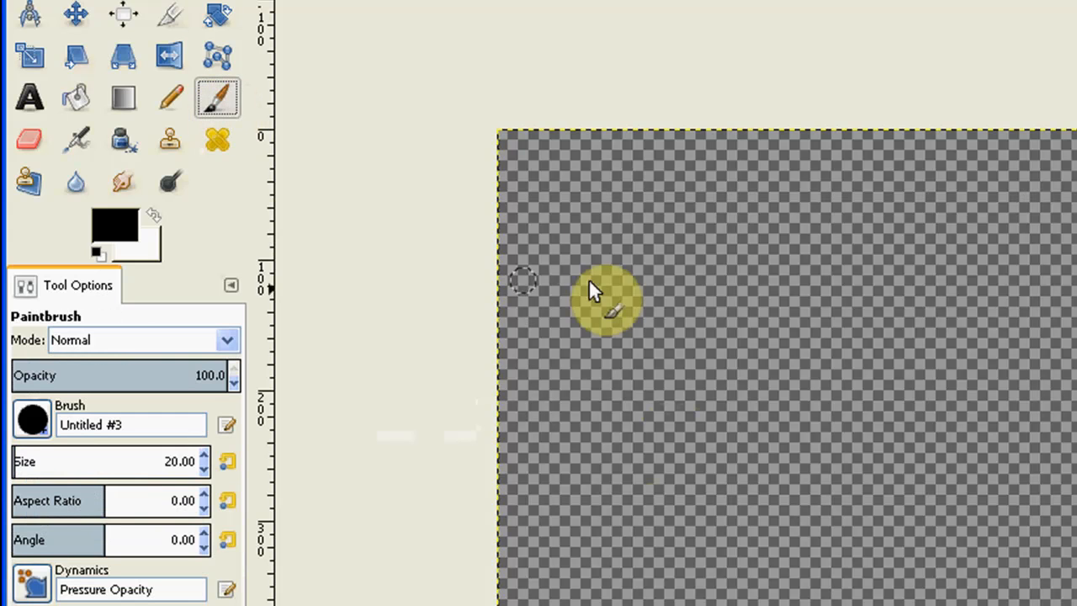
left_click(579, 208)
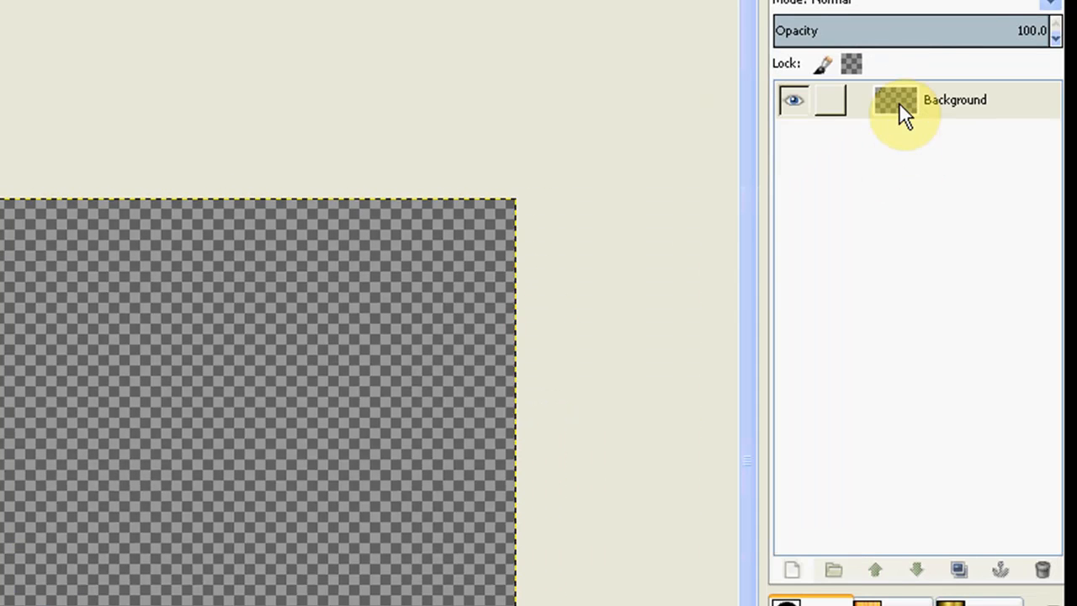
Step: Hollow the dot into a ring by shrinking its alpha selection by 3 px and clearing the centre
right_click(897, 98)
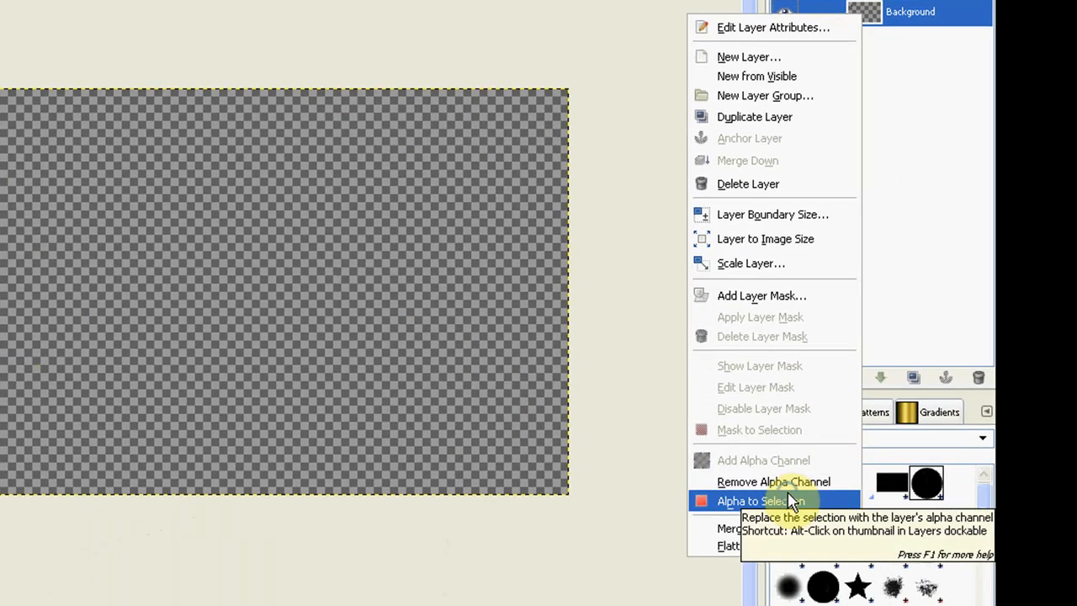
left_click(791, 501)
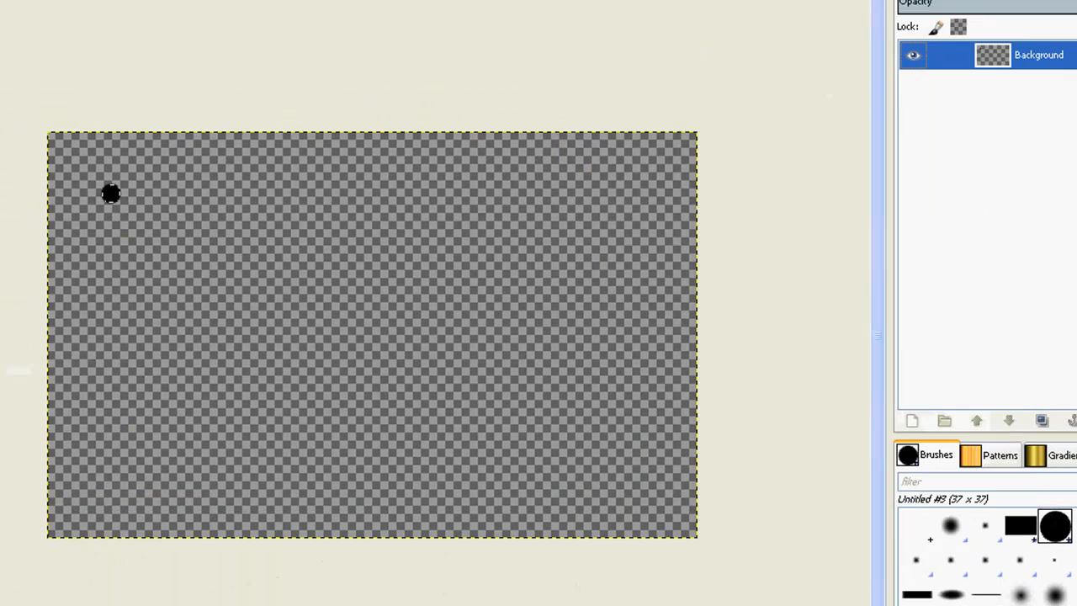
left_click(83, 38)
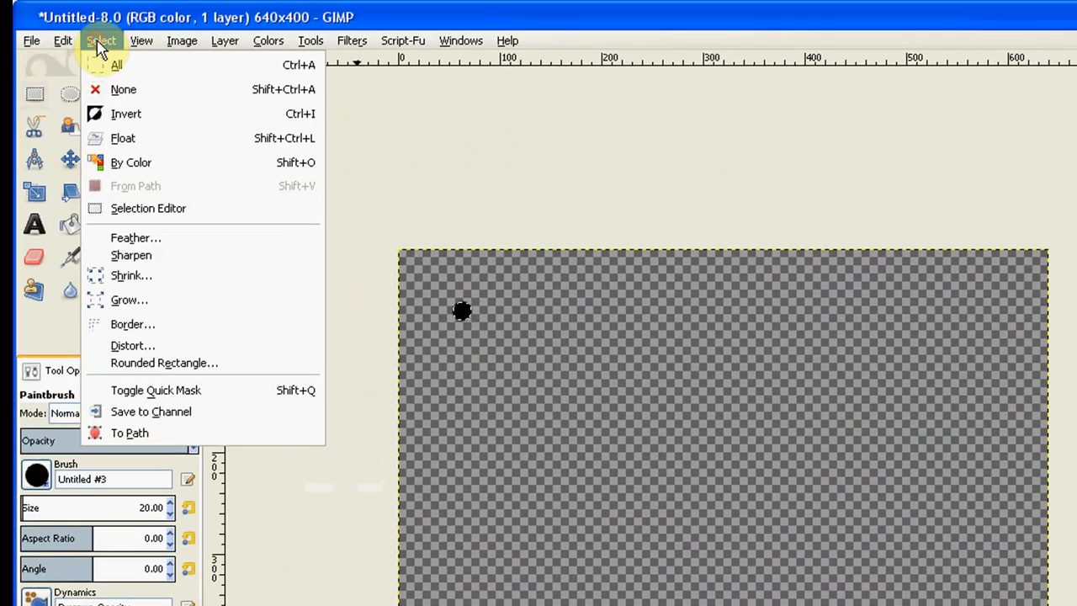
left_click(128, 276)
left_click(223, 115)
left_click(224, 105)
left_click(224, 103)
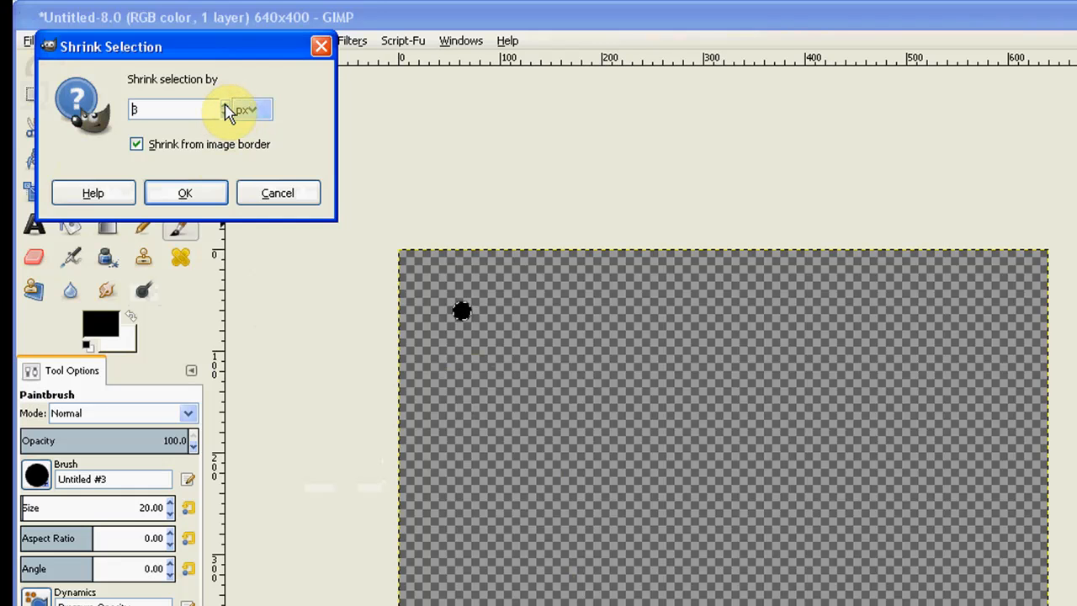
left_click(201, 202)
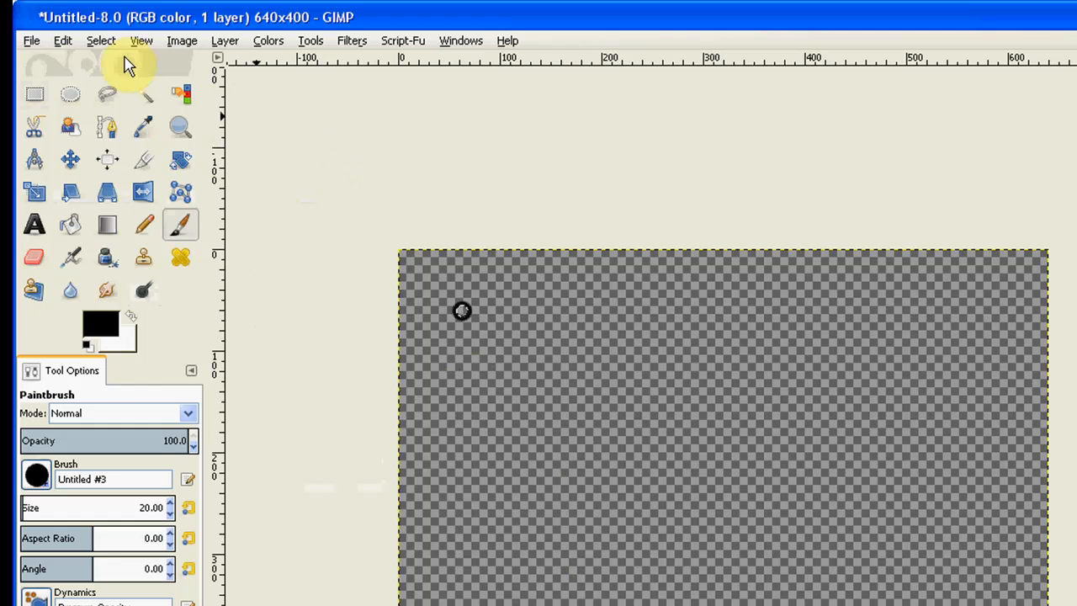
Step: Grow the selection by 3 px so it encloses the whole ring
left_click(104, 44)
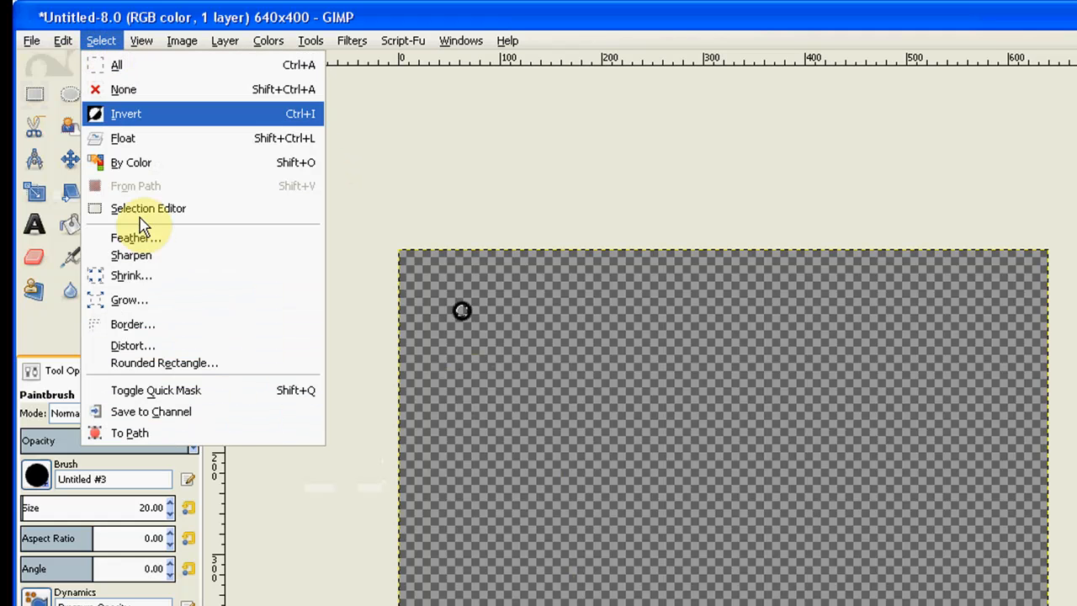
left_click(149, 300)
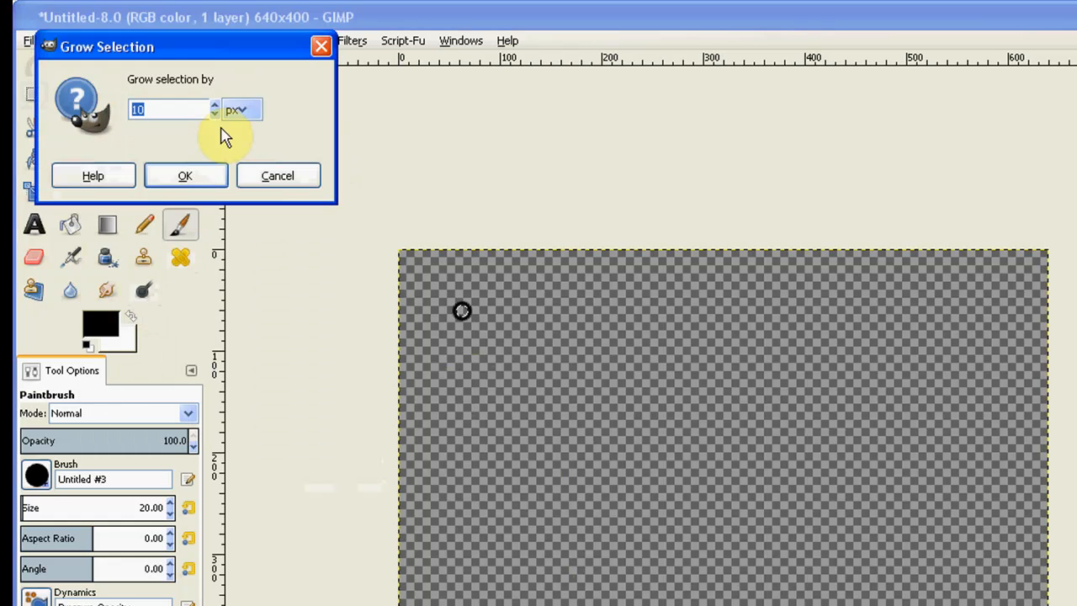
type("5")
left_click(200, 179)
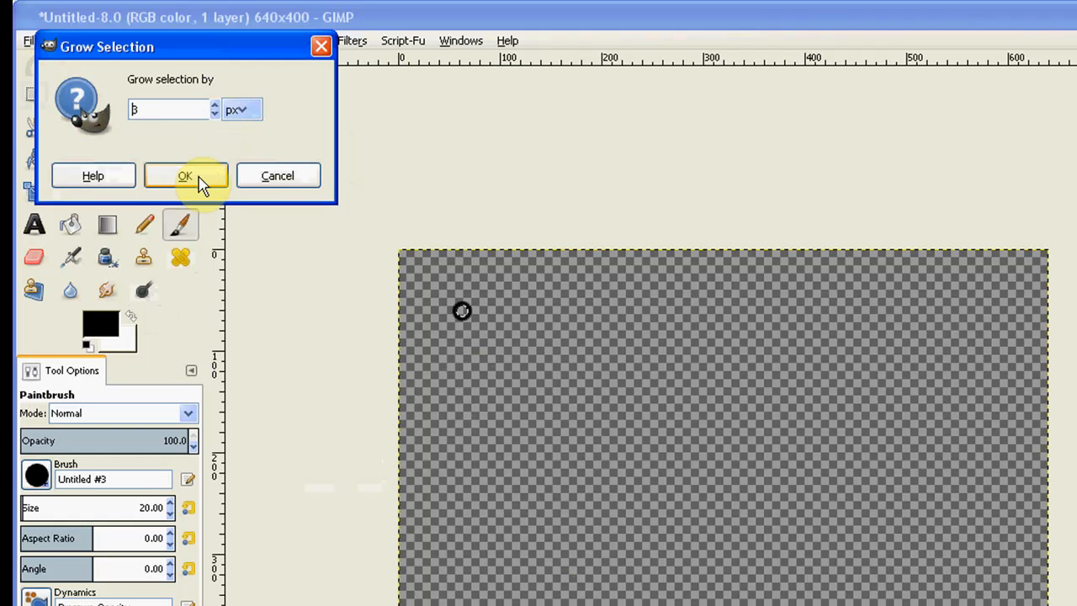
left_click(199, 178)
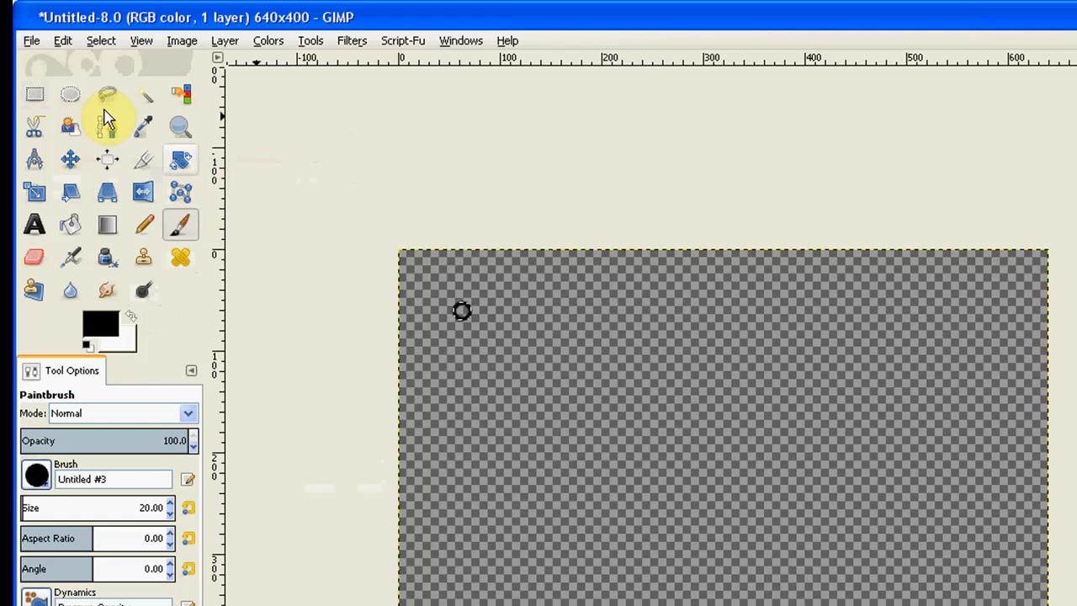
Step: Copy the selected ring and close the untitled image without saving
left_click(64, 42)
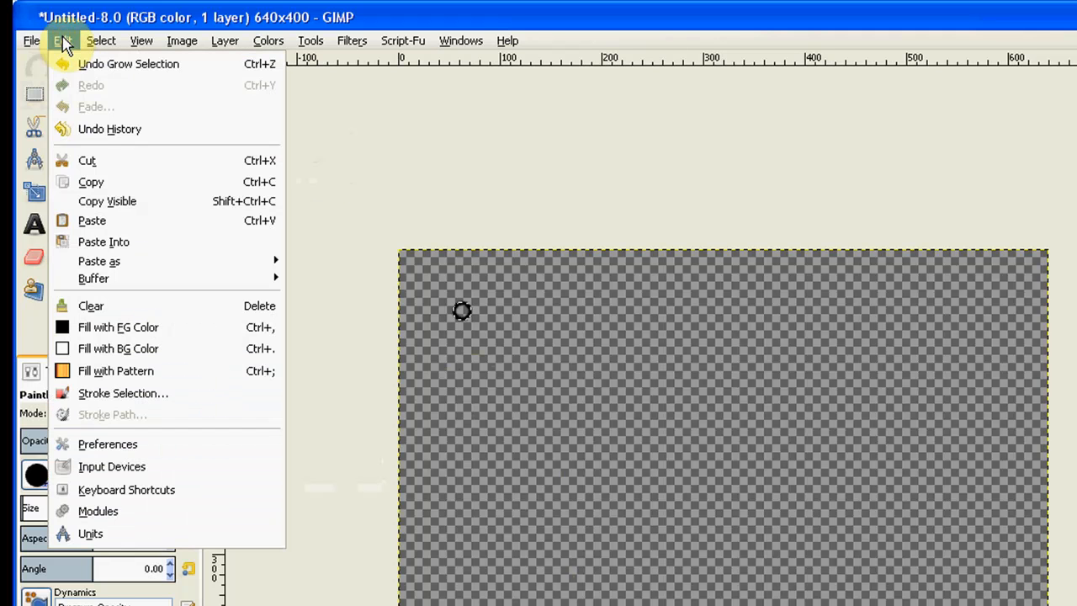
left_click(95, 182)
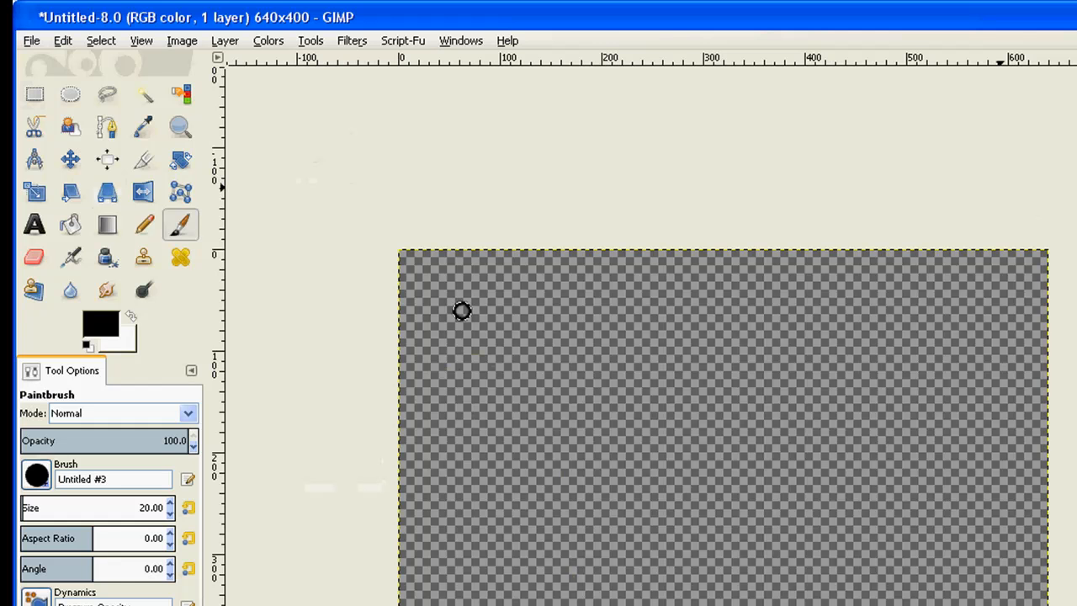
left_click(1053, 12)
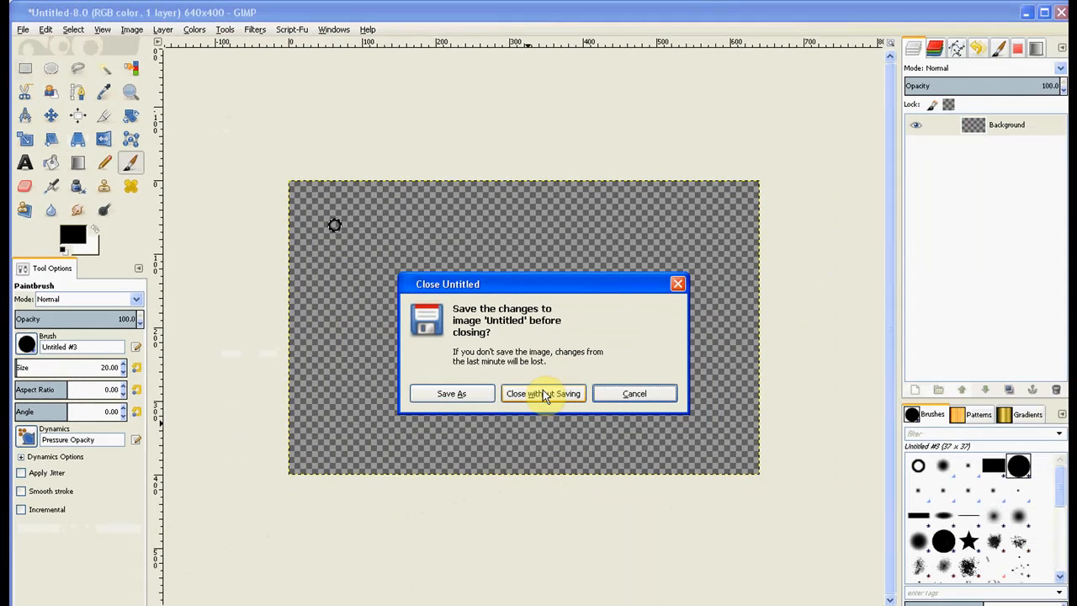
left_click(539, 391)
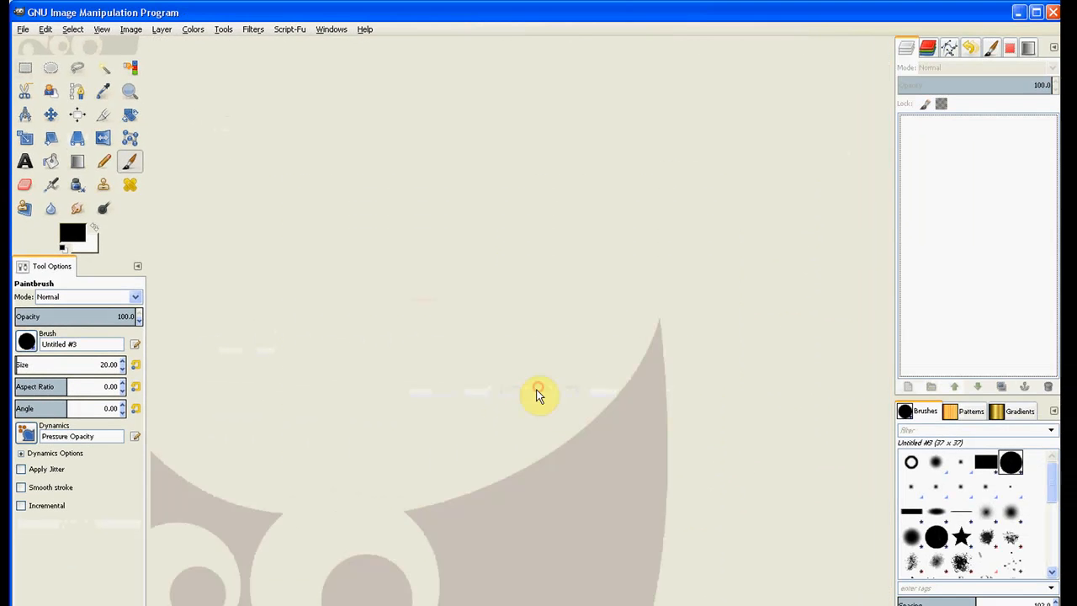
Step: Paste the copied ring as a new brush with brush name and file name donut and spacing 25.0
left_click(45, 28)
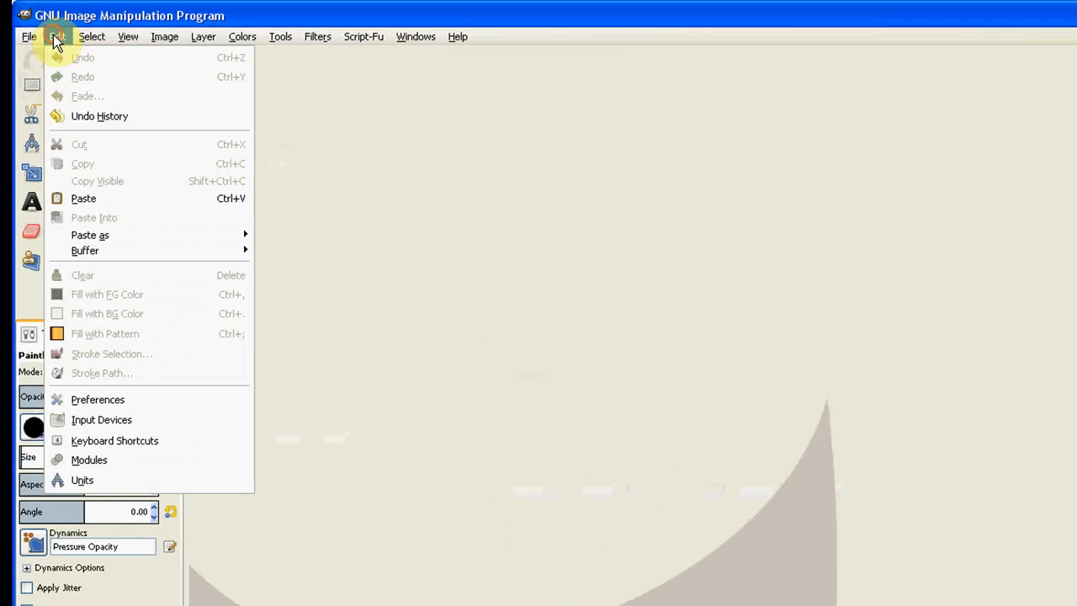
mouse_move(86, 237)
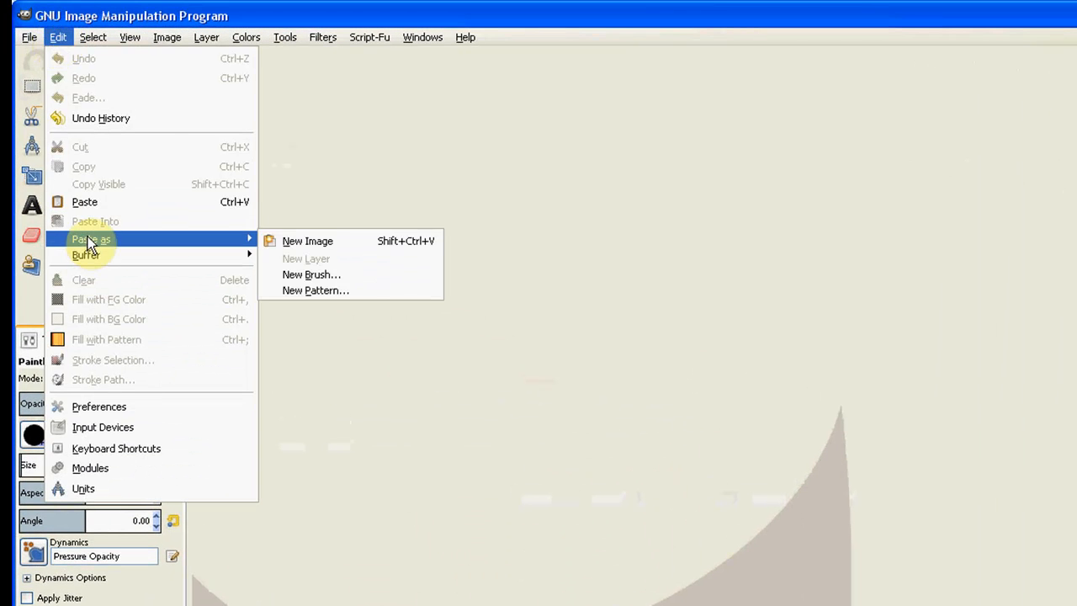
left_click(356, 278)
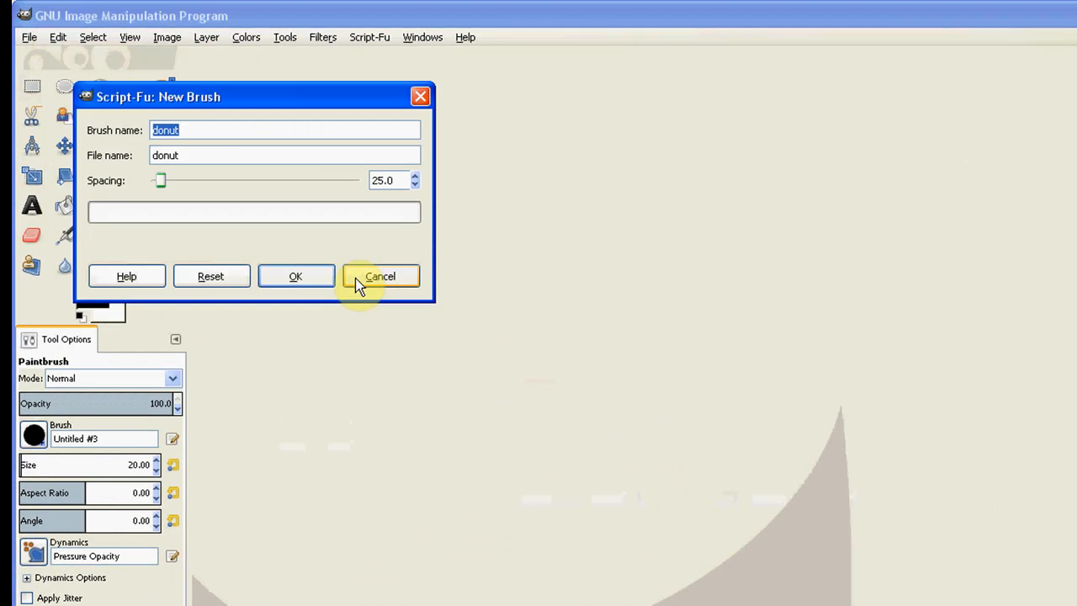
left_click(185, 132)
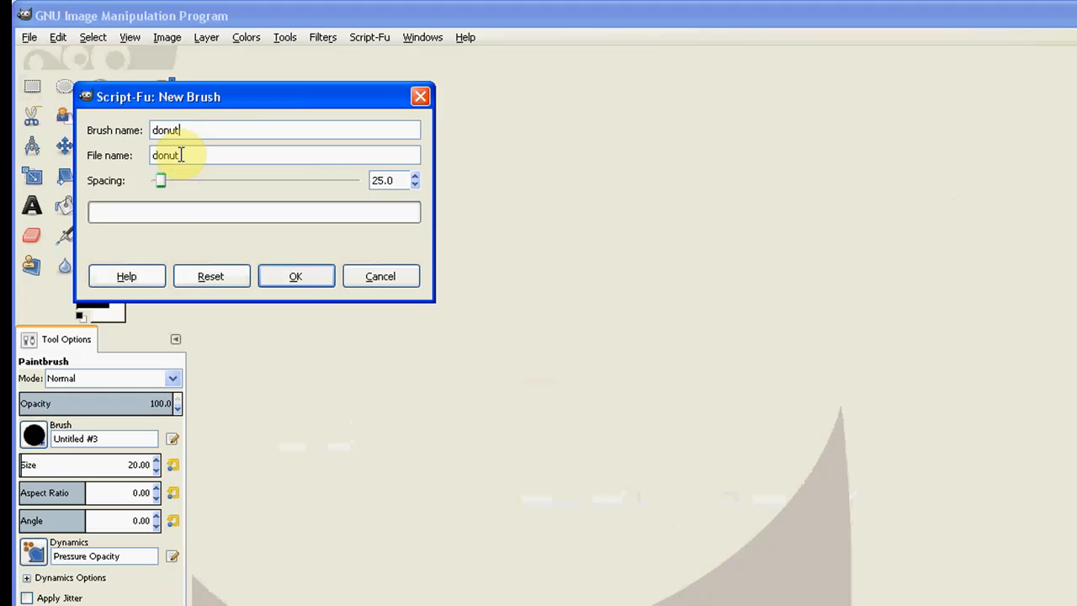
left_click(296, 276)
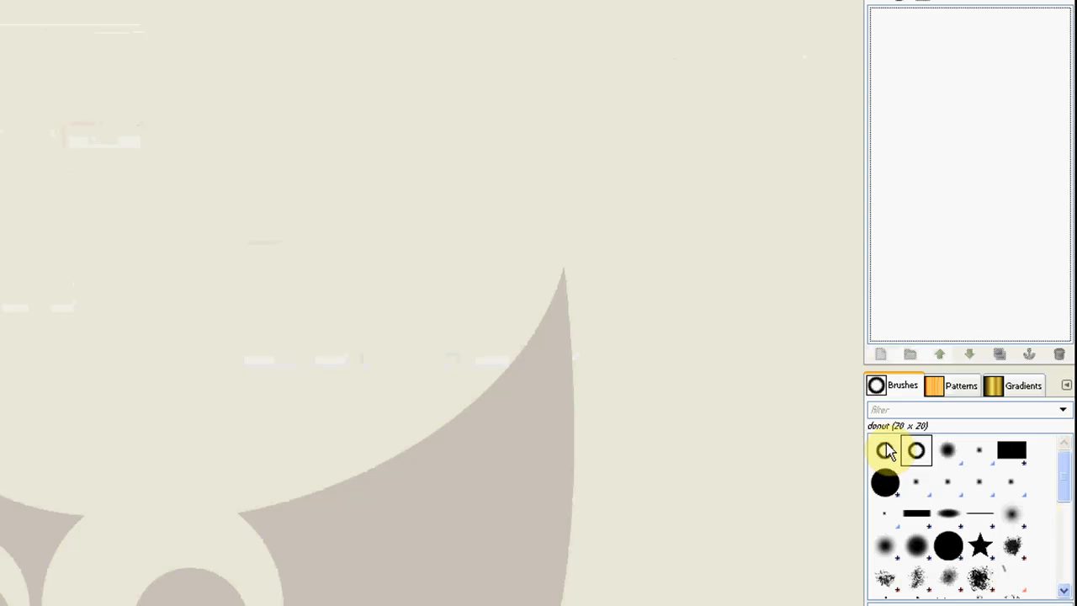
Step: Open the recent image Natalie_Portman.jpg
left_click(22, 43)
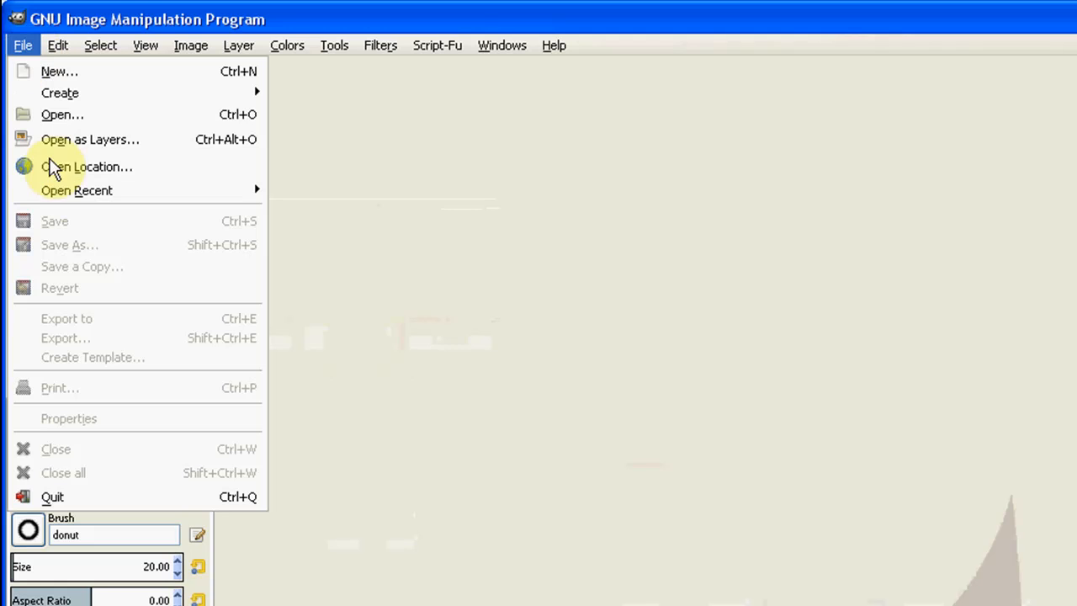
mouse_move(113, 196)
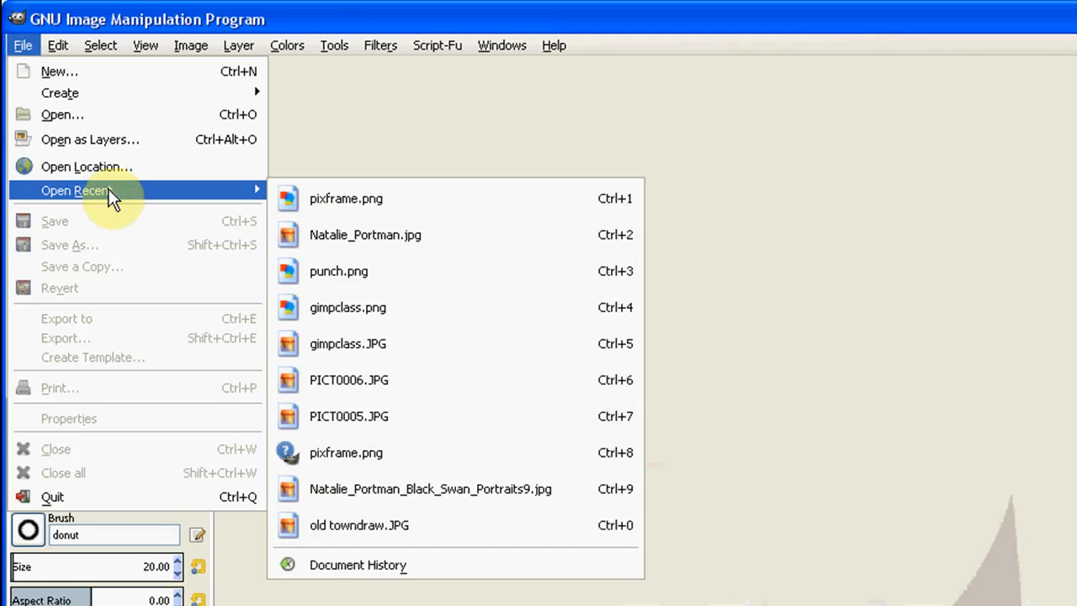
left_click(419, 239)
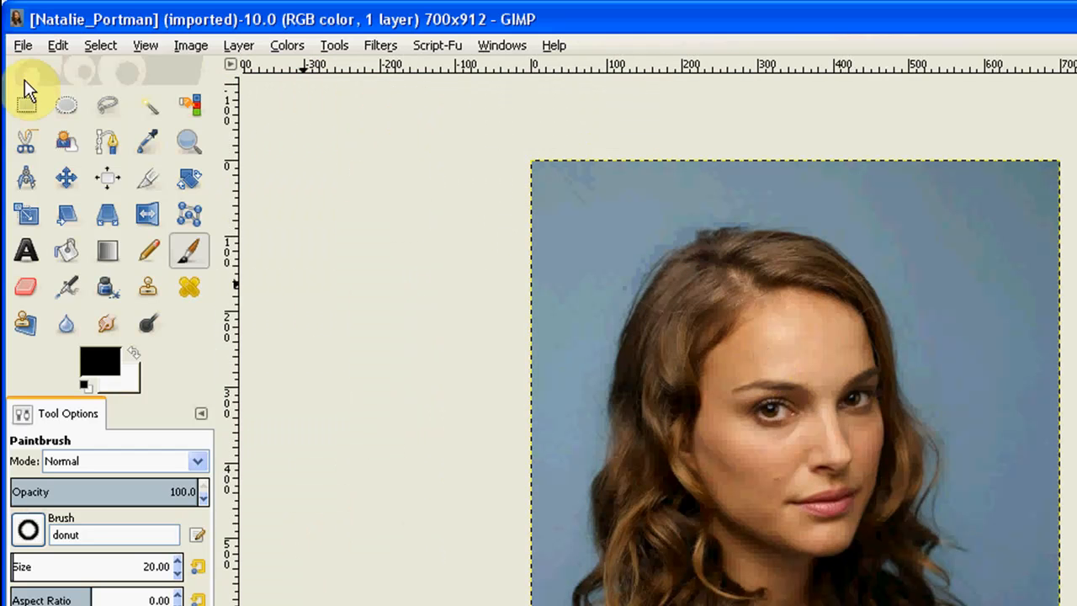
Step: Draw an elliptical selection of about 663 × 846 px around the woman and adjust its edges to position 18, 18
left_click(68, 105)
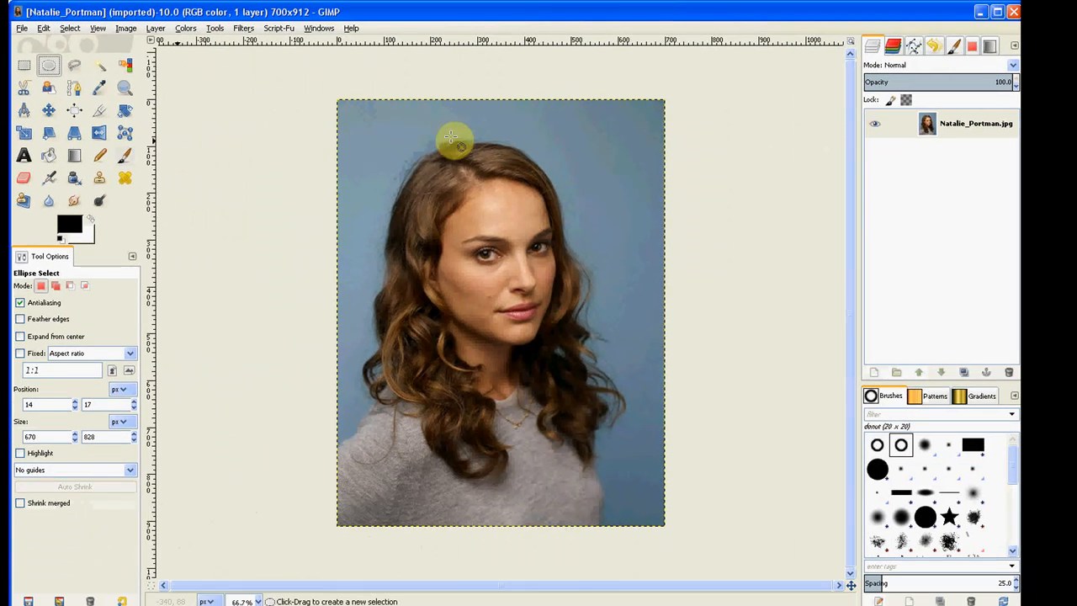
left_click_drag(470, 144, 507, 293)
left_click_drag(416, 236, 655, 504)
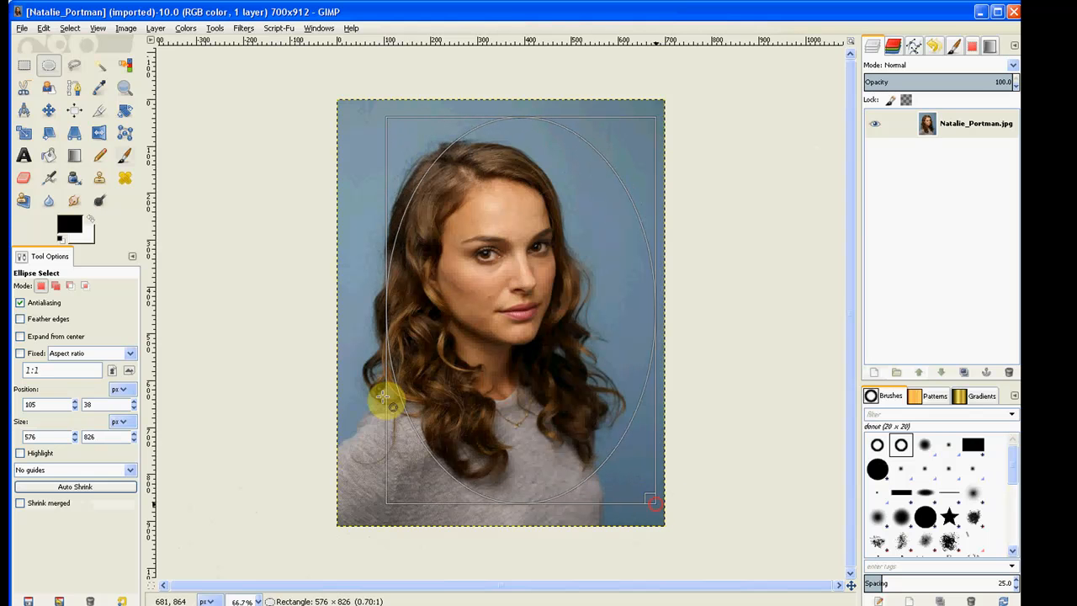
left_click_drag(390, 301, 355, 305)
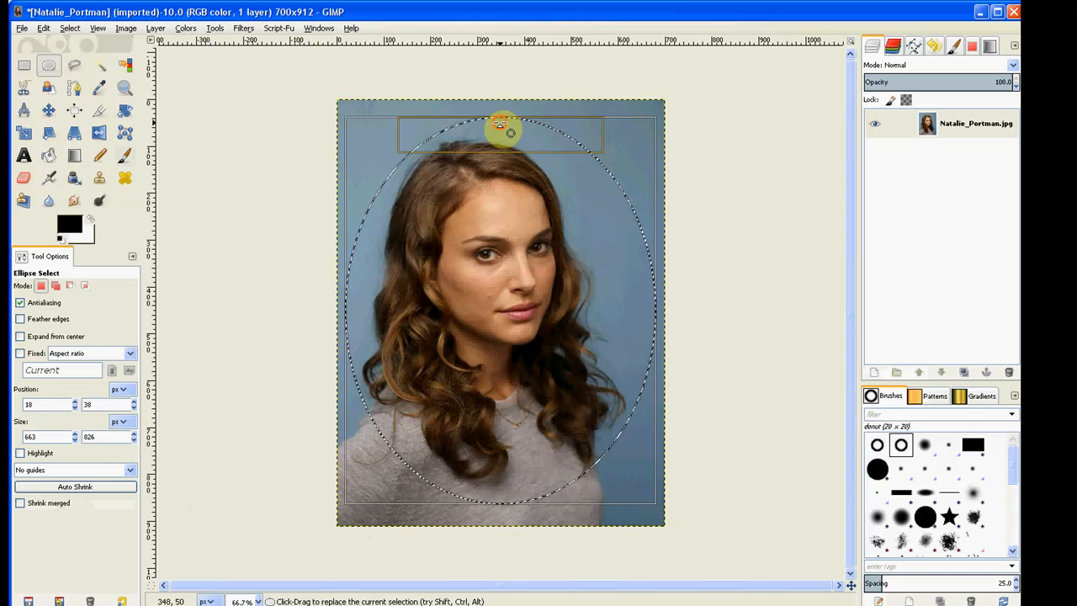
left_click_drag(498, 125, 493, 117)
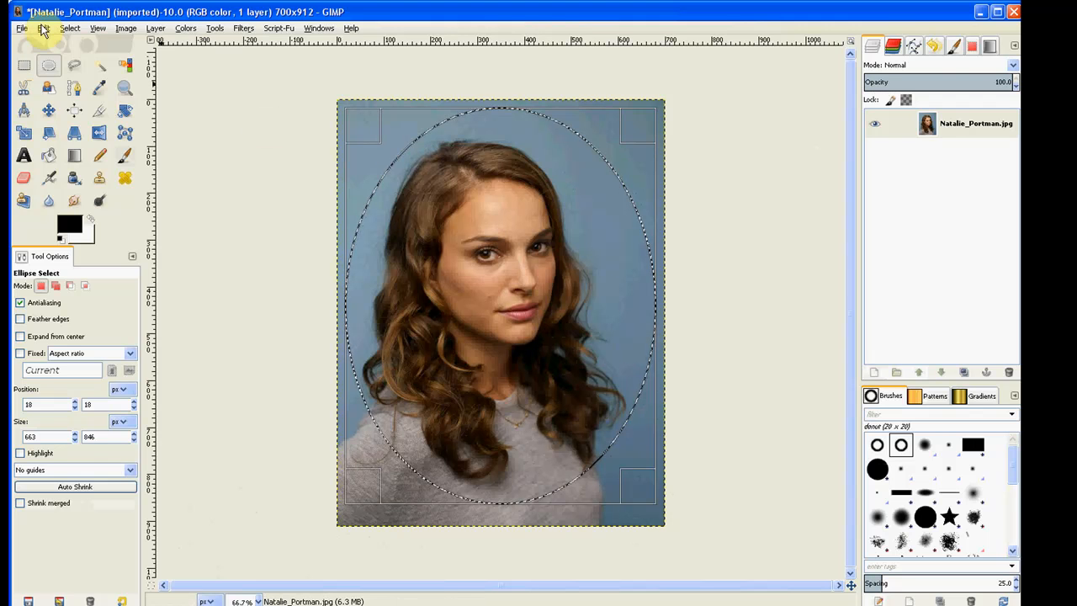
Step: Copy the elliptical selection of the portrait and close the photo without saving
left_click(43, 28)
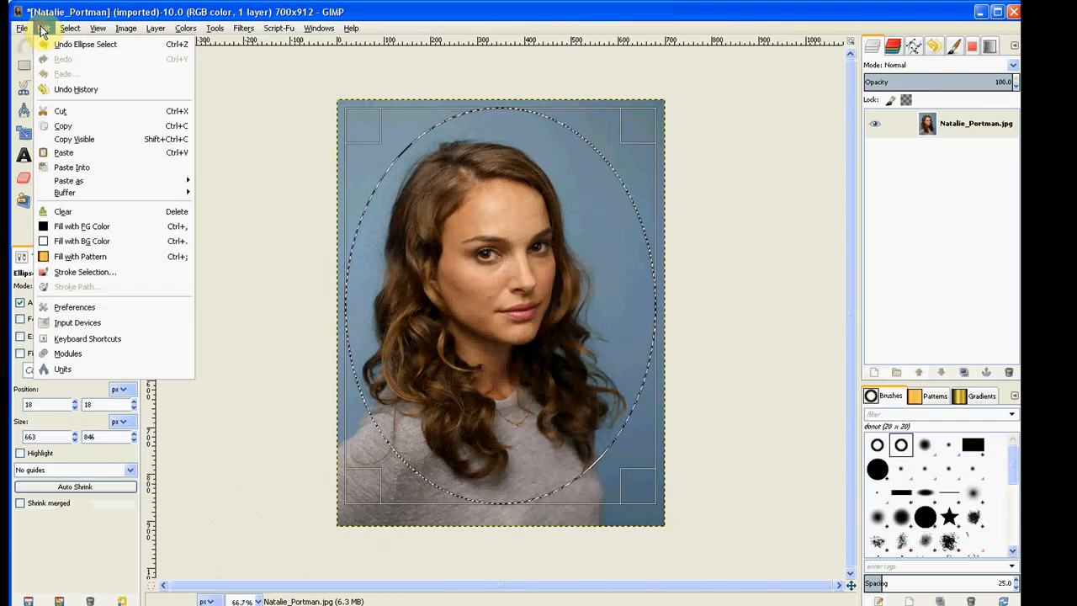
left_click(59, 127)
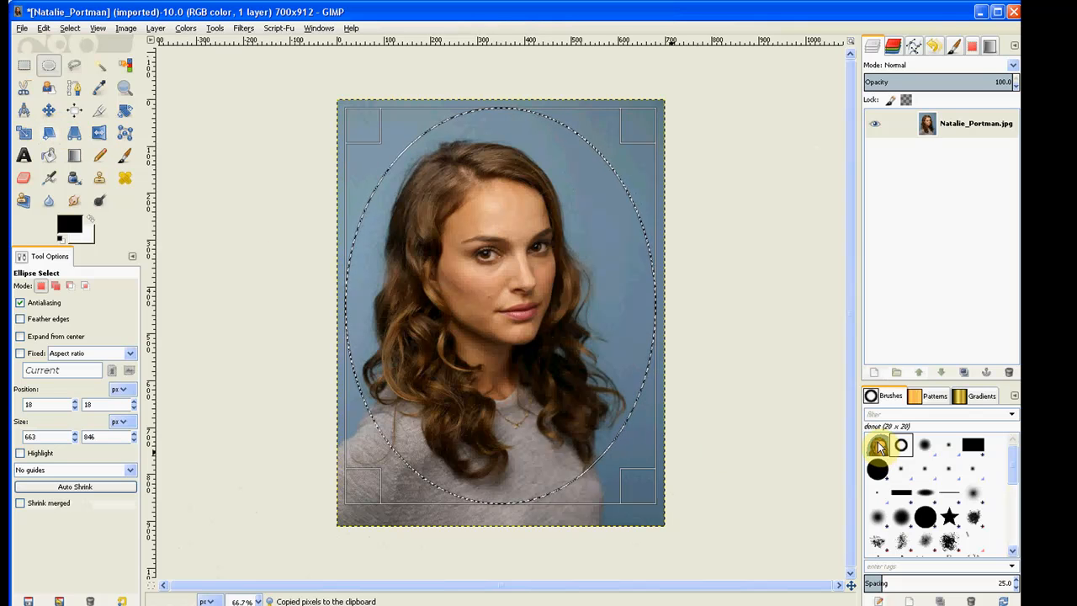
left_click(1013, 12)
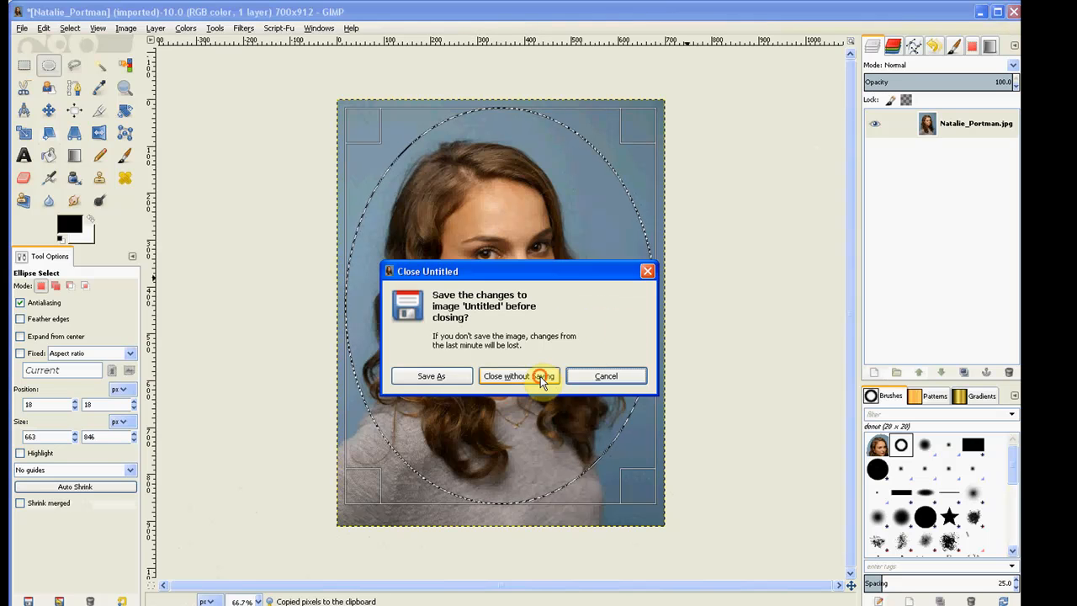
left_click(552, 378)
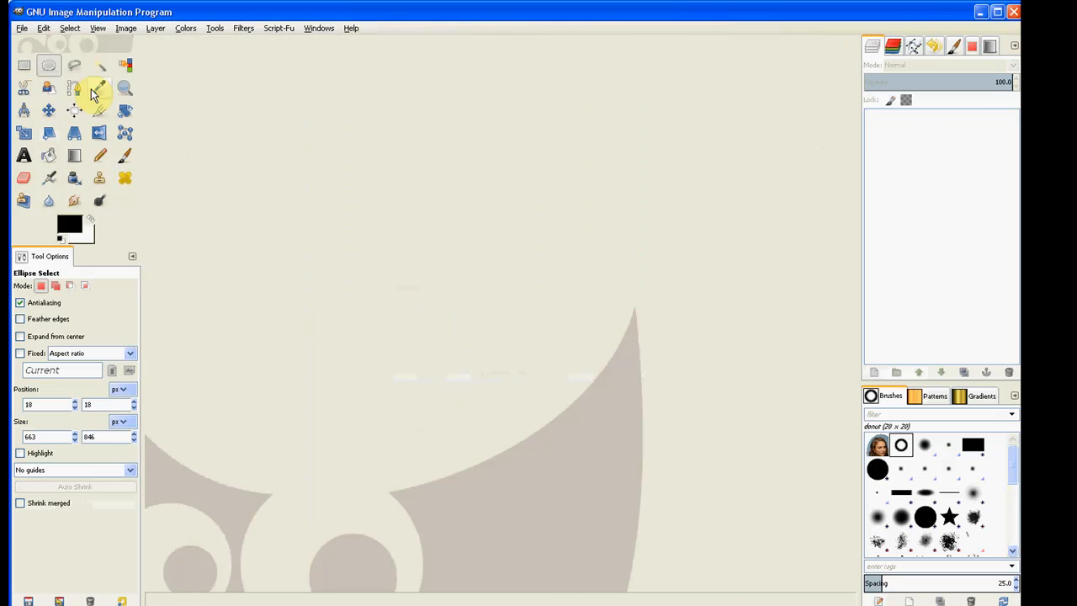
Step: Paste the copied oval as a new image and enlarge its canvas proportionally to 812 × 1036 px with the portrait centered
left_click(43, 28)
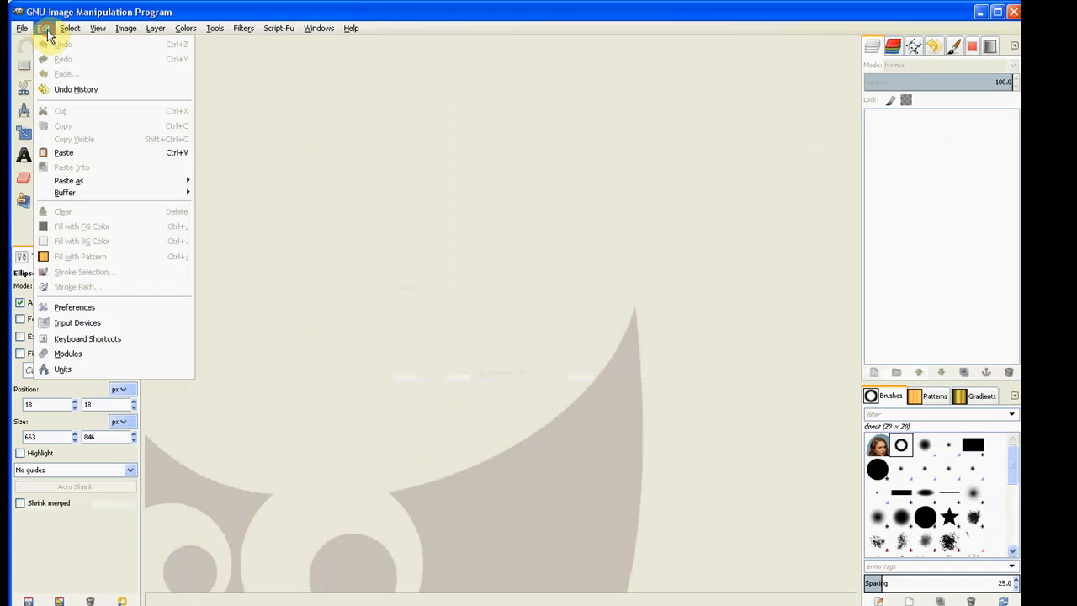
left_click(64, 154)
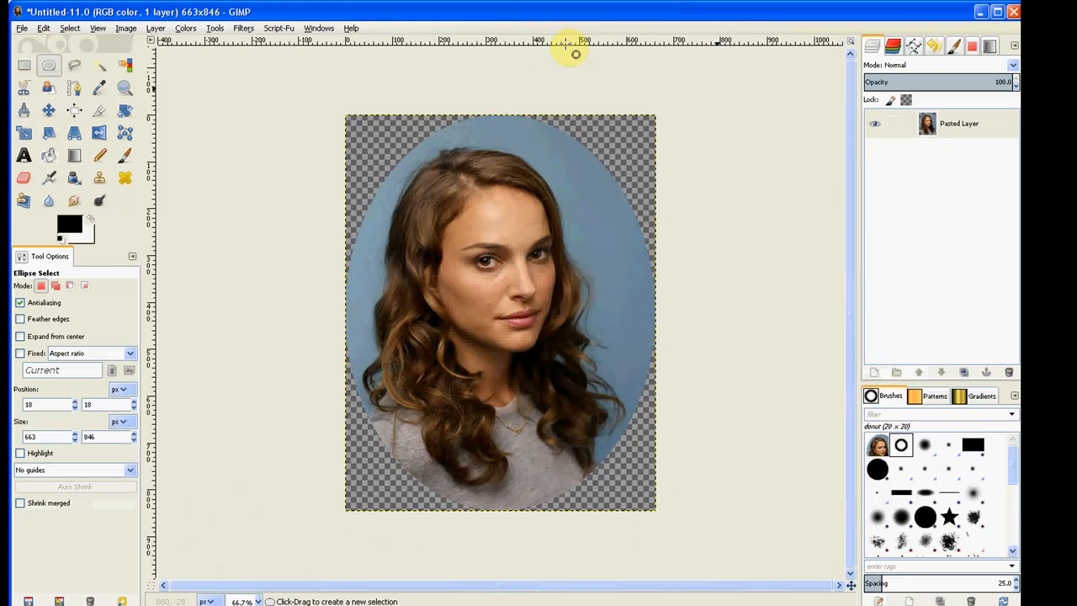
left_click(128, 32)
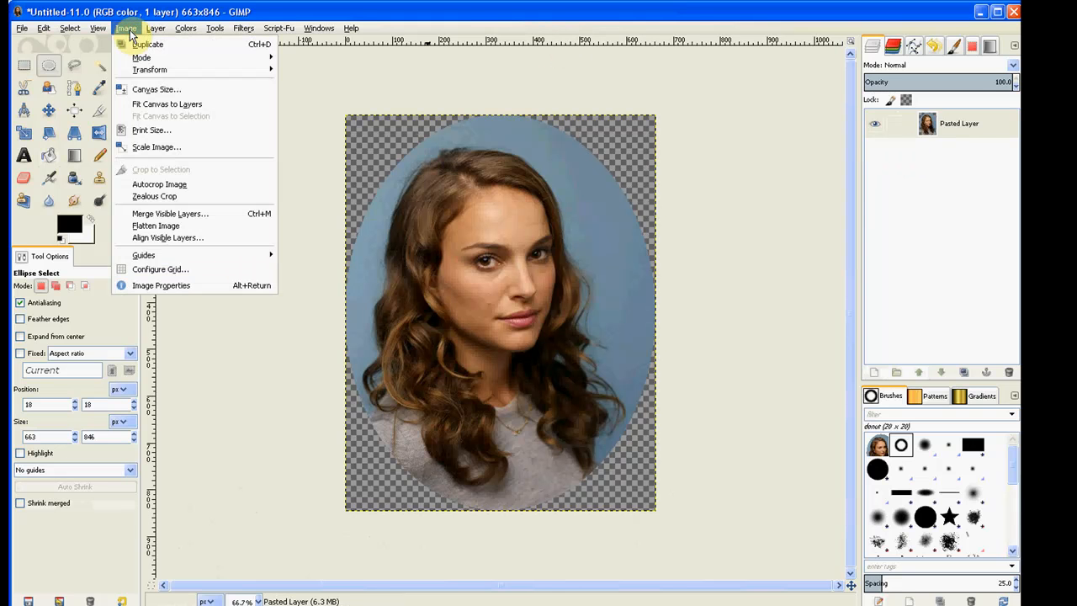
left_click(140, 95)
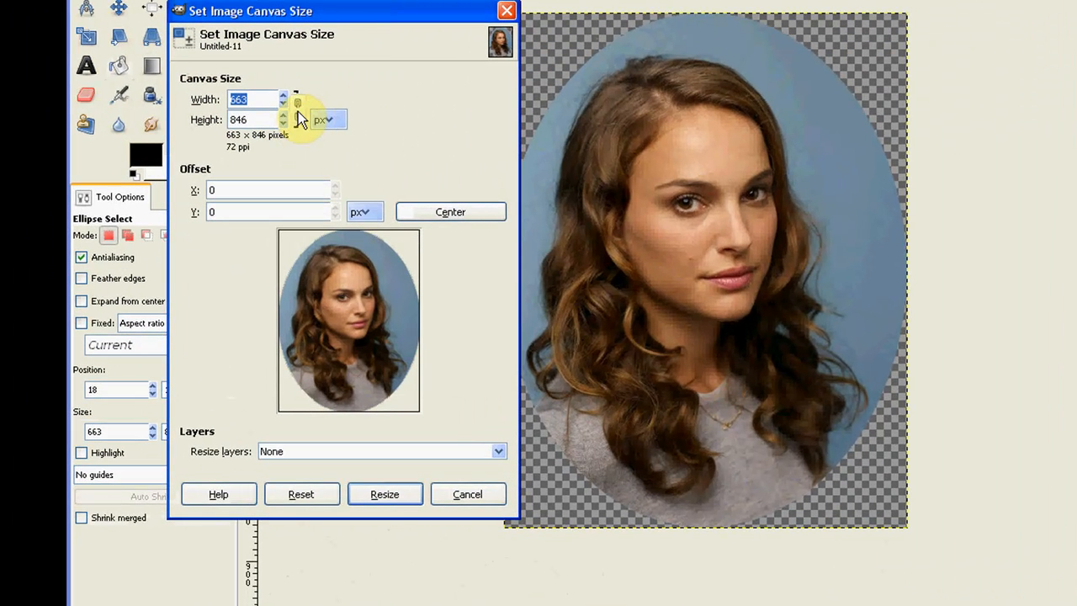
left_click(297, 109)
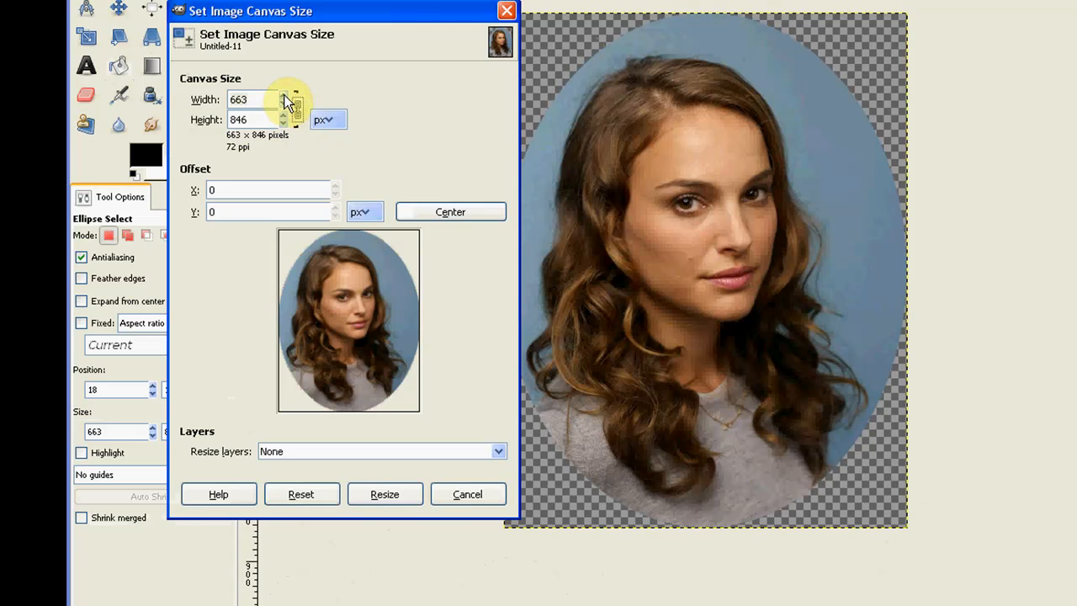
left_click_drag(285, 97, 285, 97)
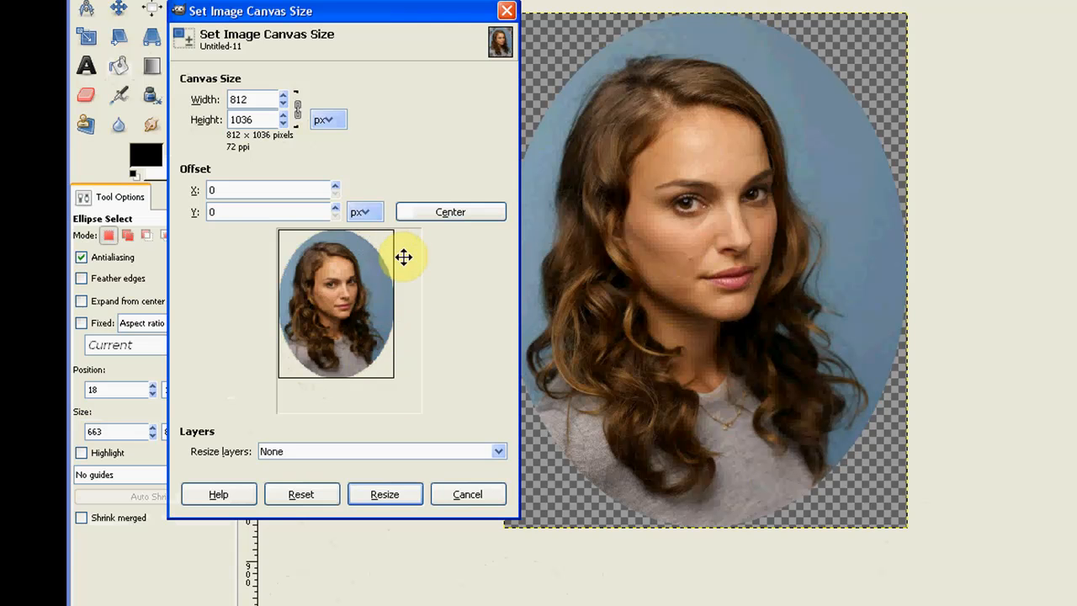
left_click(450, 210)
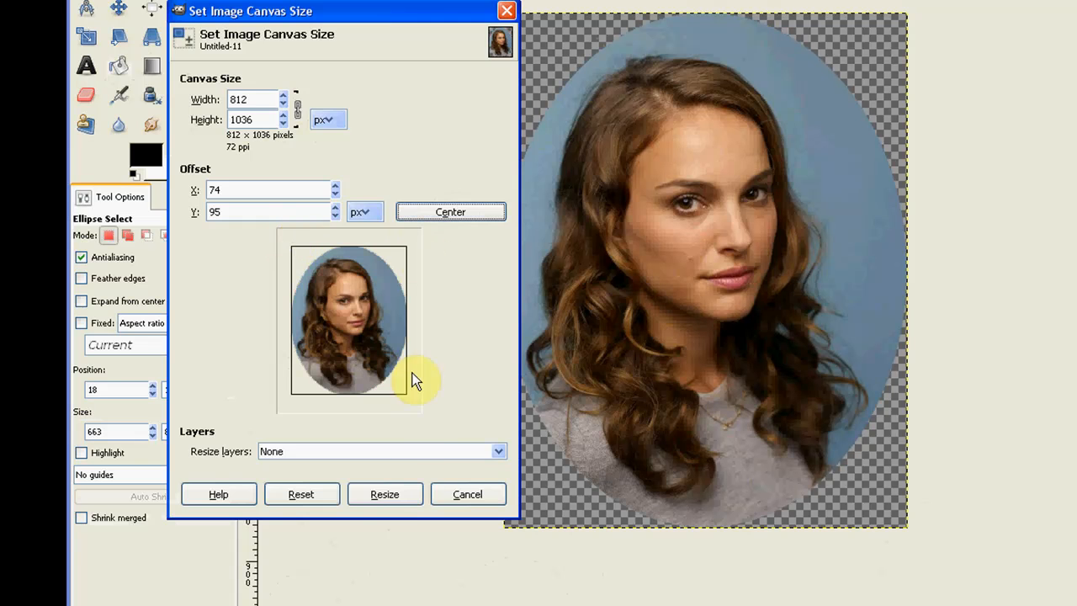
left_click(385, 495)
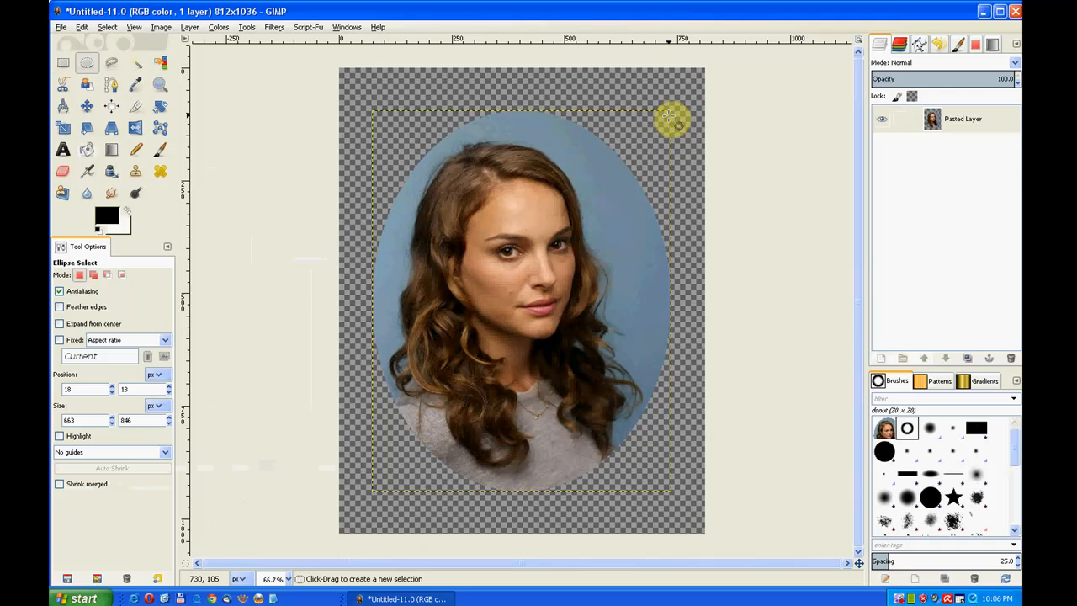
Step: Expand the pasted layer to the image size and select the oval portrait from the layer's alpha
right_click(936, 123)
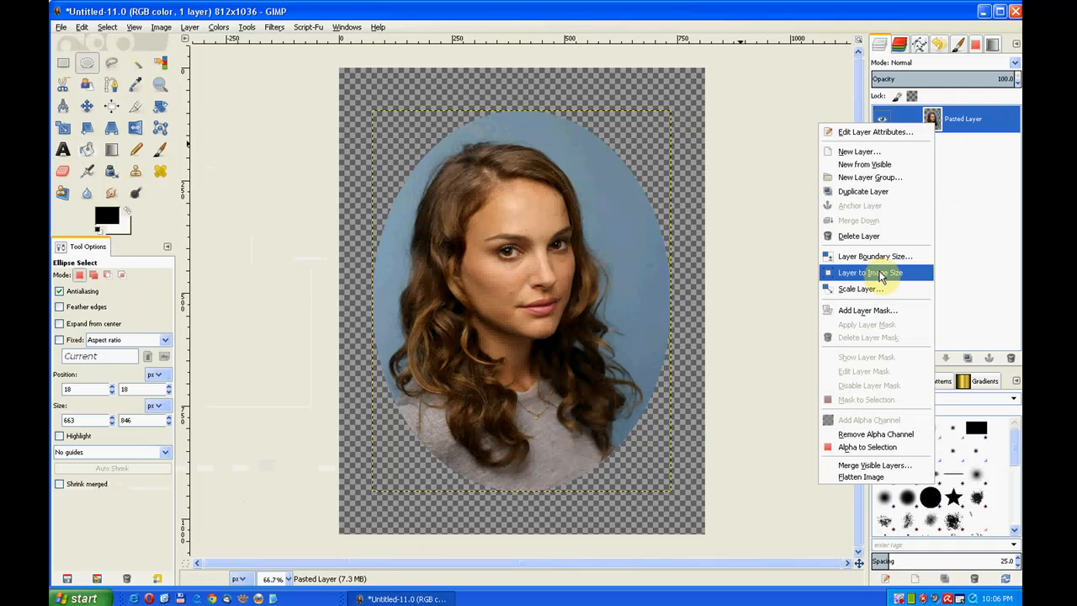
left_click(879, 283)
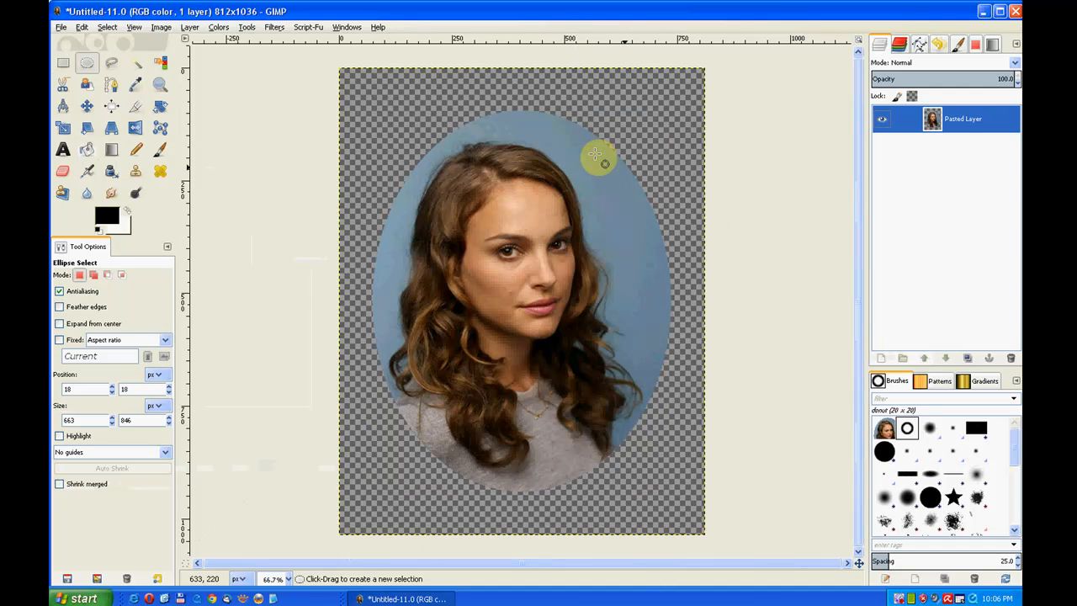
right_click(937, 121)
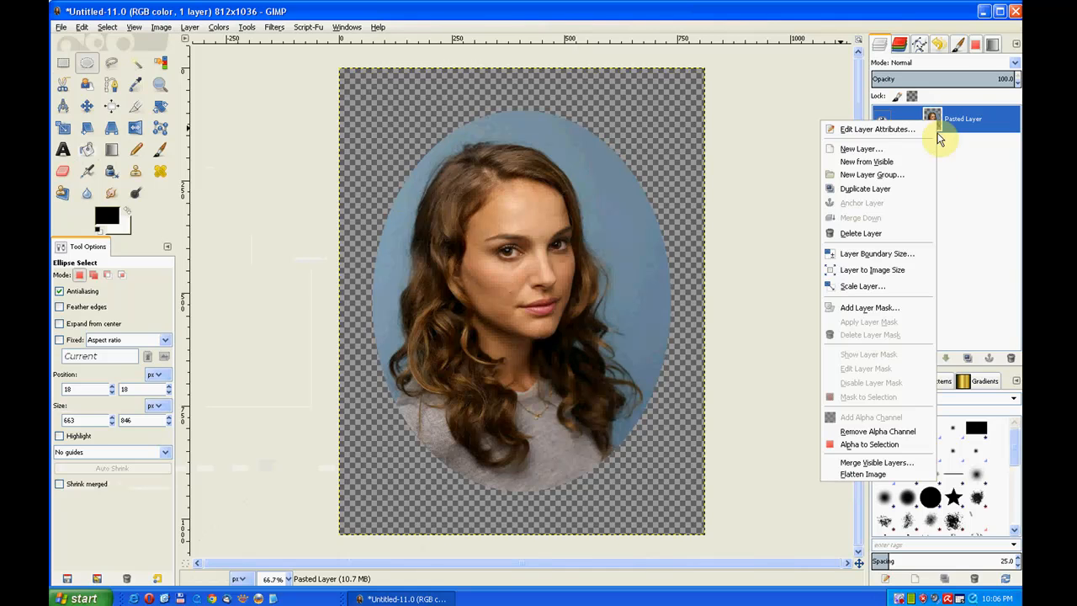
left_click(904, 455)
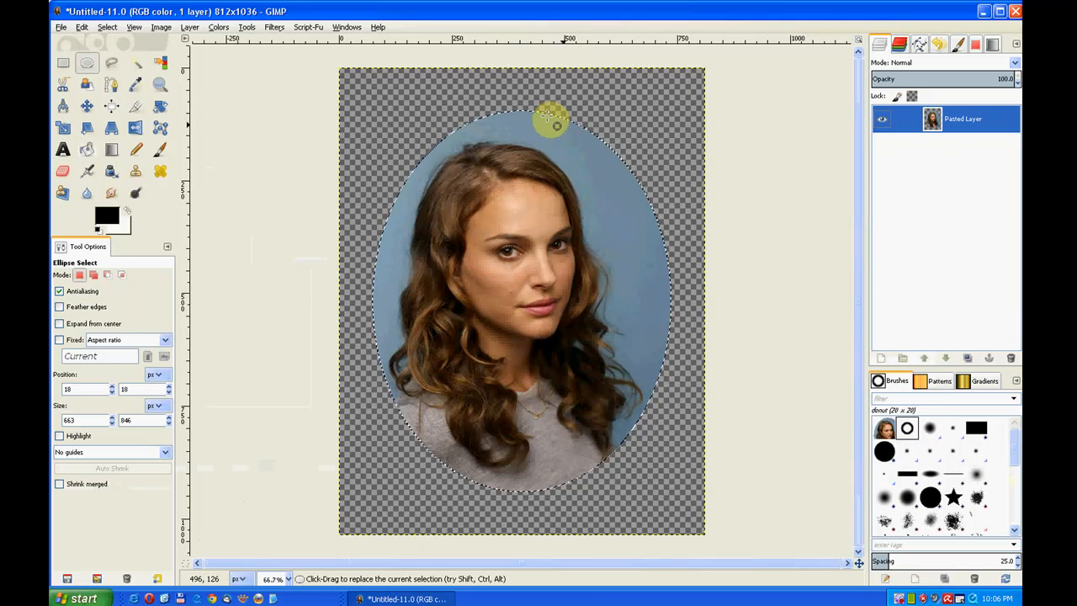
Step: Add a transparent 812 × 1036 px layer and fill the oval selection with a vertical linear Golden gradient from bottom to top
left_click(881, 359)
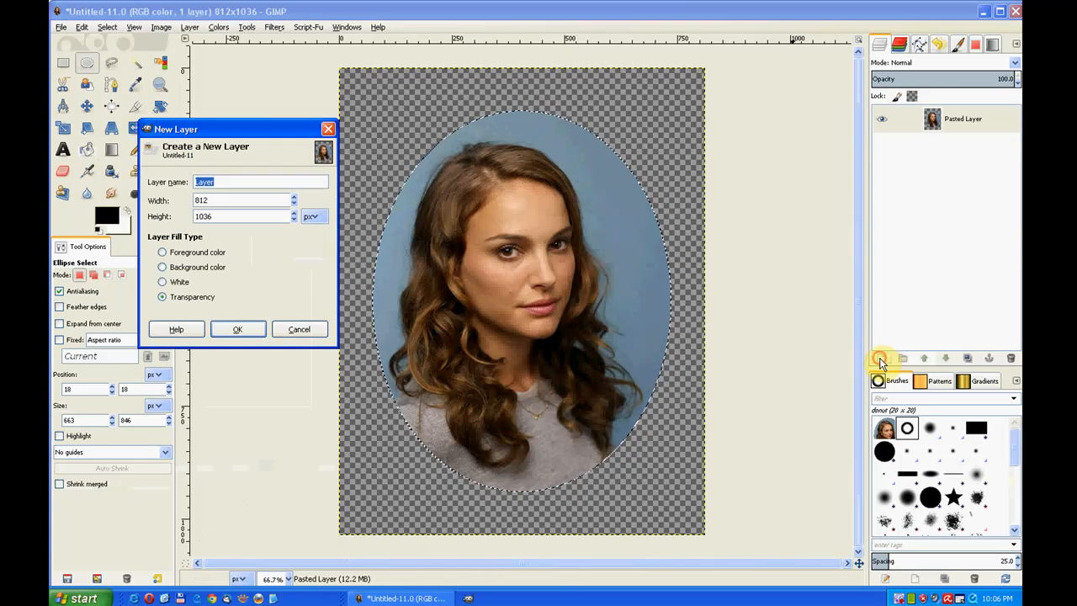
left_click(253, 330)
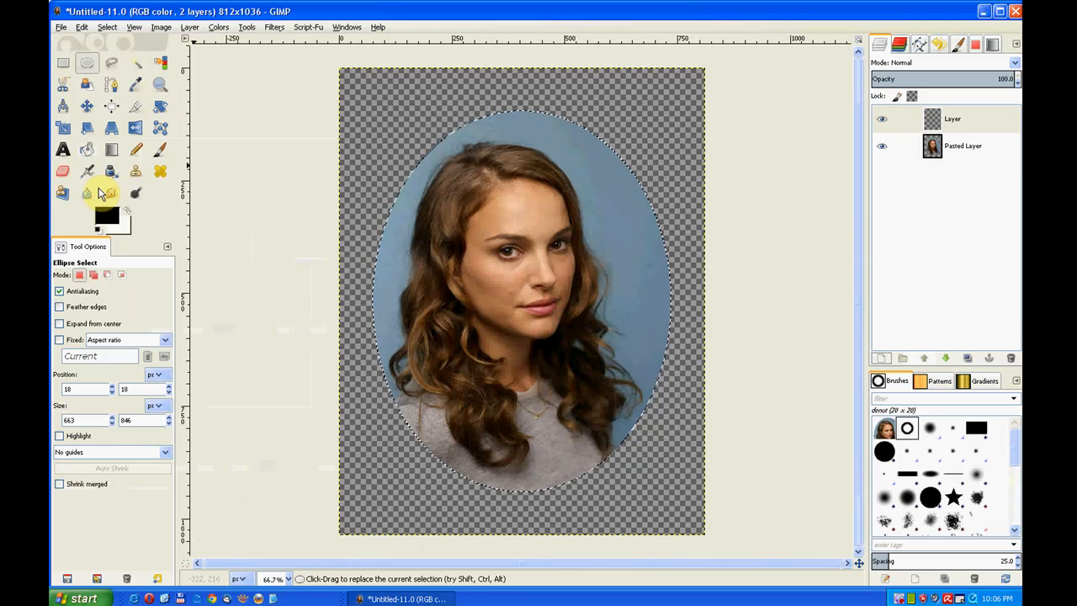
left_click(109, 152)
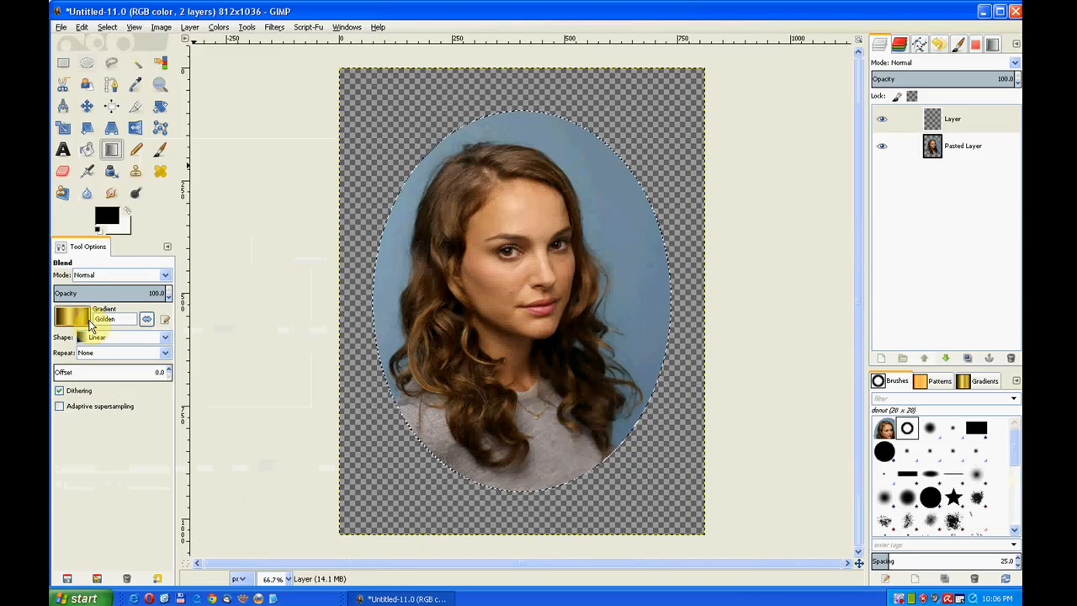
left_click(88, 321)
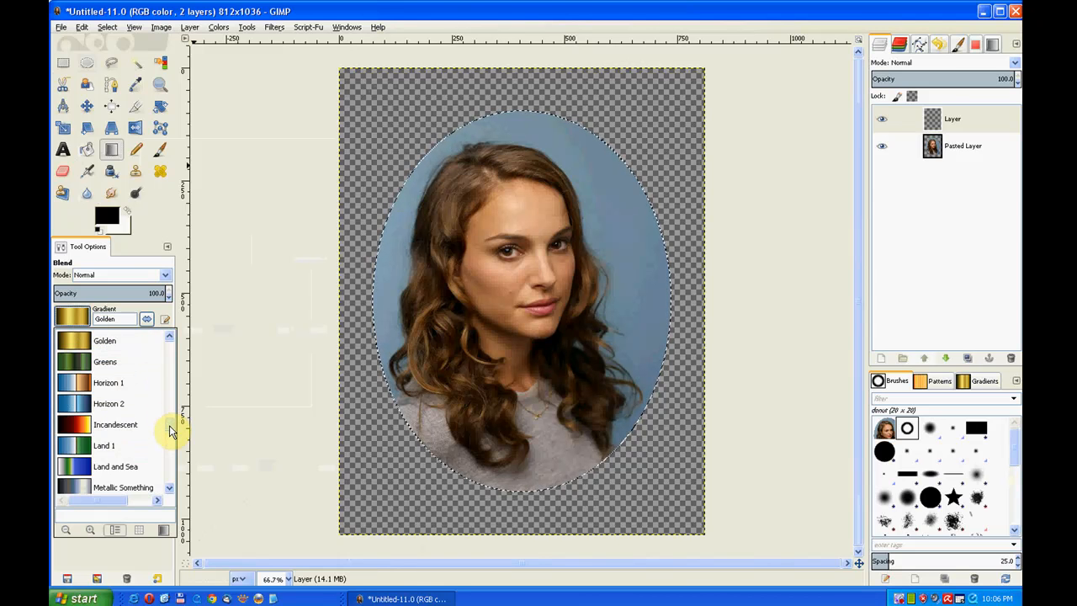
left_click_drag(169, 429, 169, 426)
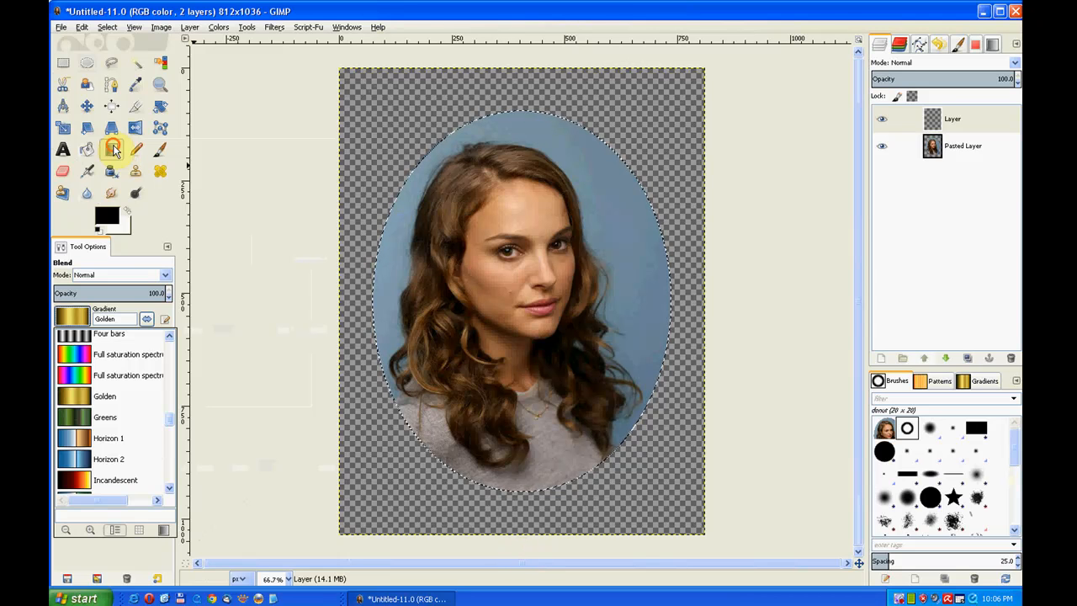
left_click(112, 149)
left_click_drag(510, 540, 513, 42)
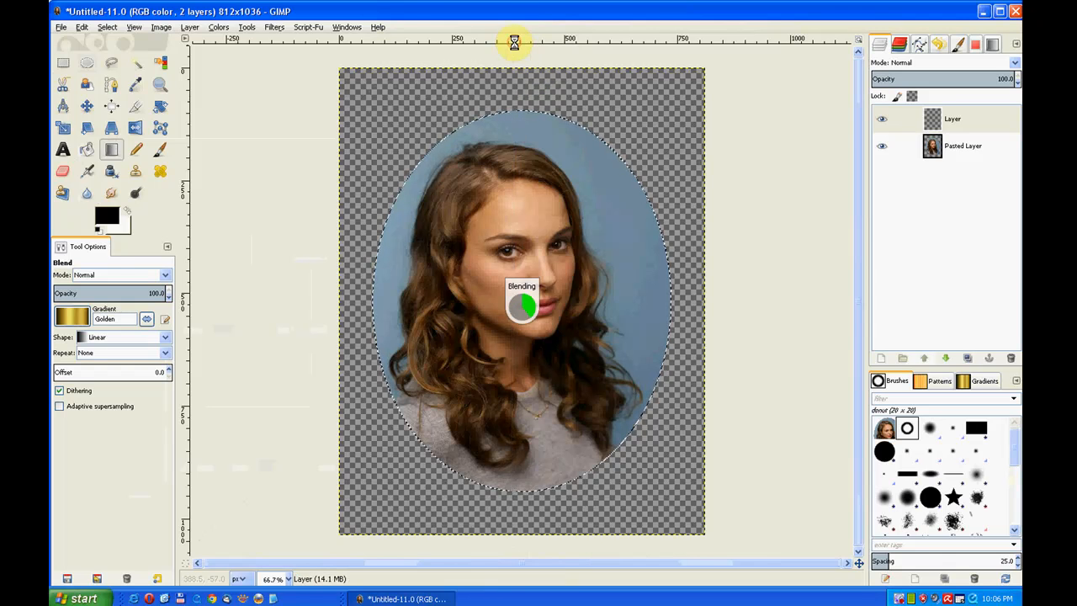
Step: Shrink the oval selection by about 33 px and delete the gold inside it to leave a frame
left_click(107, 28)
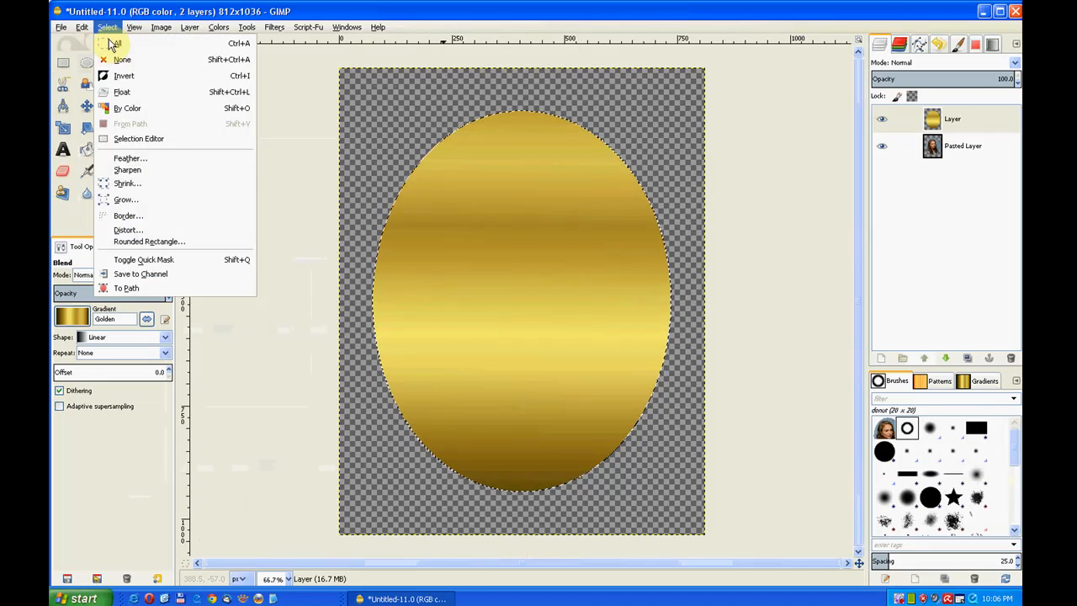
left_click(126, 182)
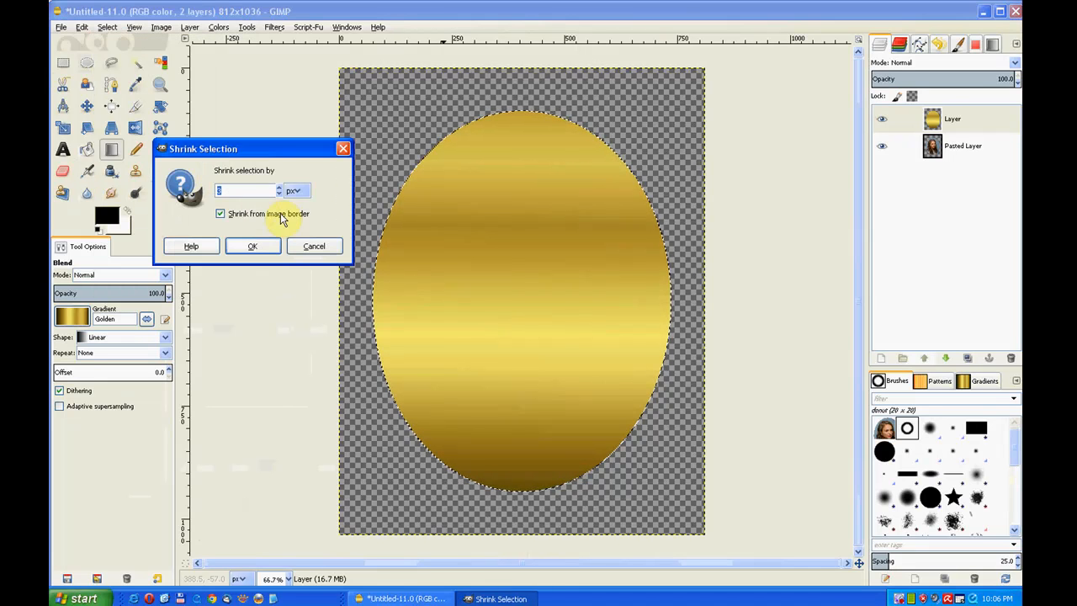
type("7")
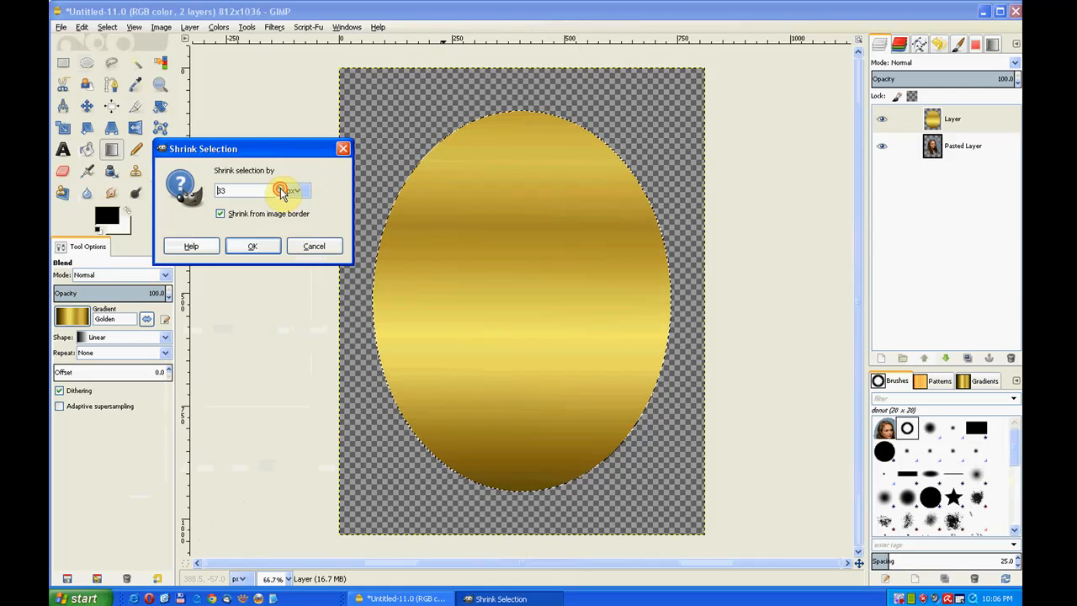
left_click(256, 246)
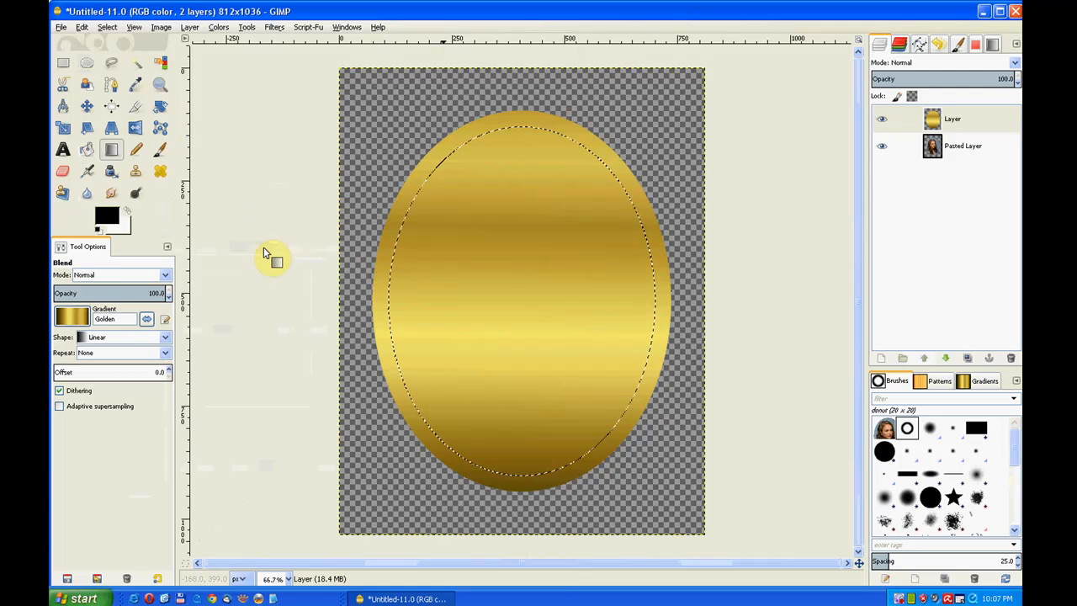
key("Delete")
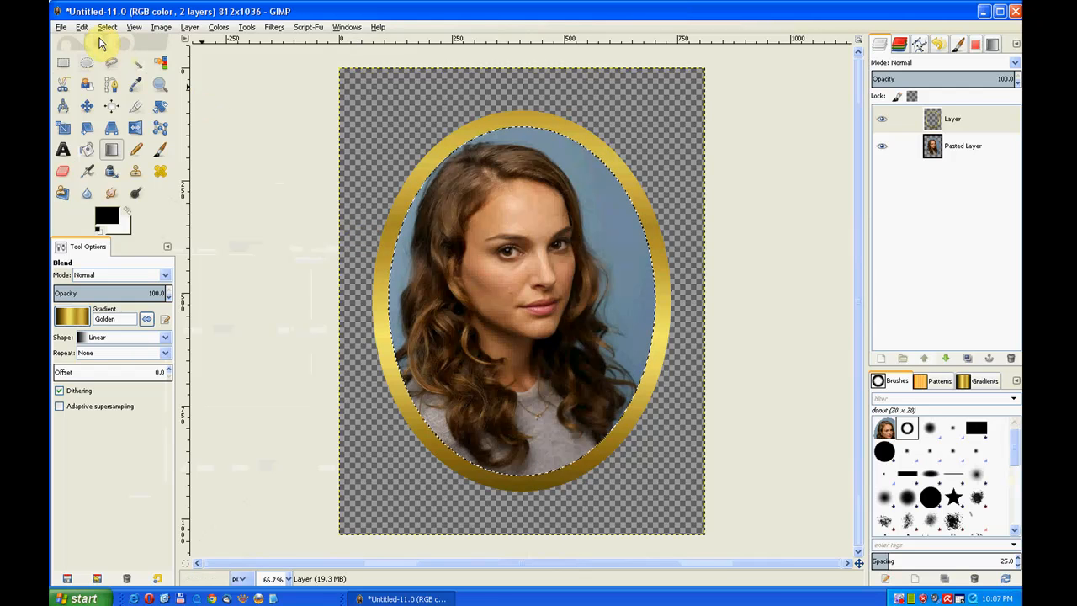
Step: Stroke the inner oval selection with a solid black antialiased line 3.0 px wide and remove the selection
left_click(82, 28)
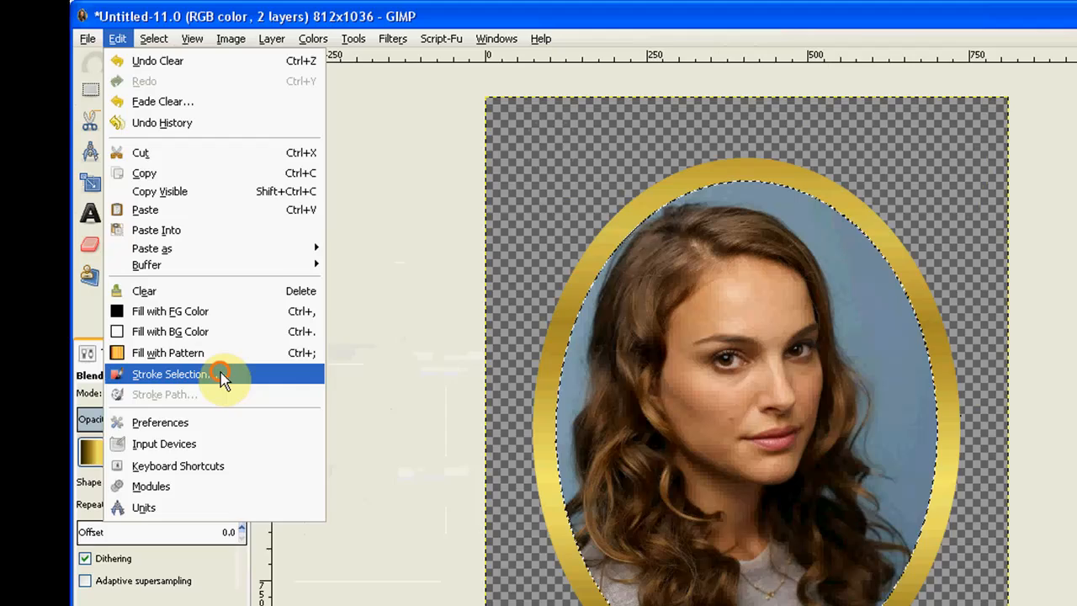
left_click(120, 261)
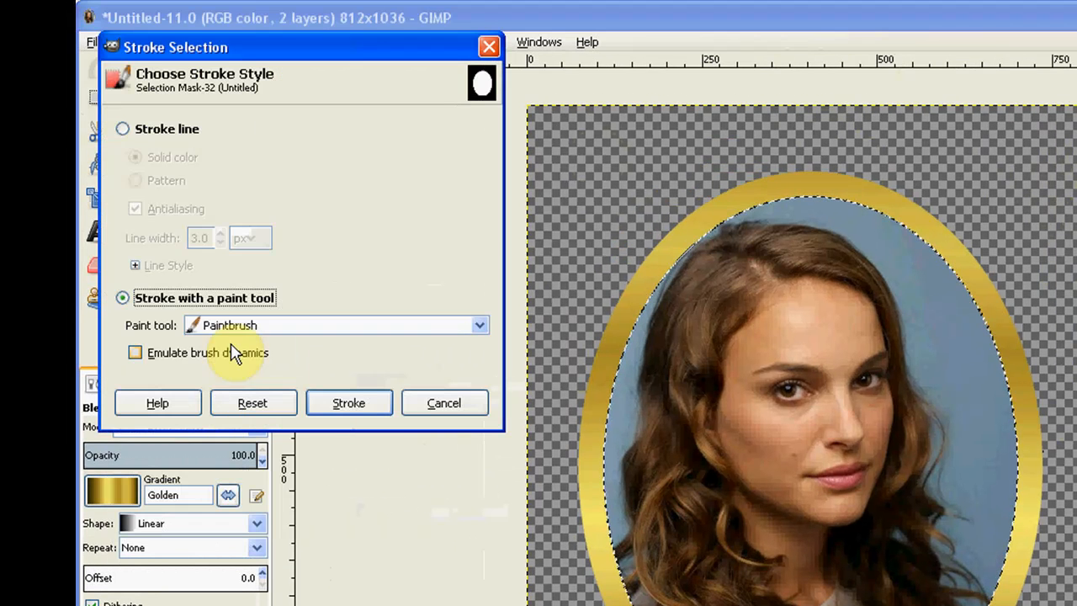
left_click(124, 129)
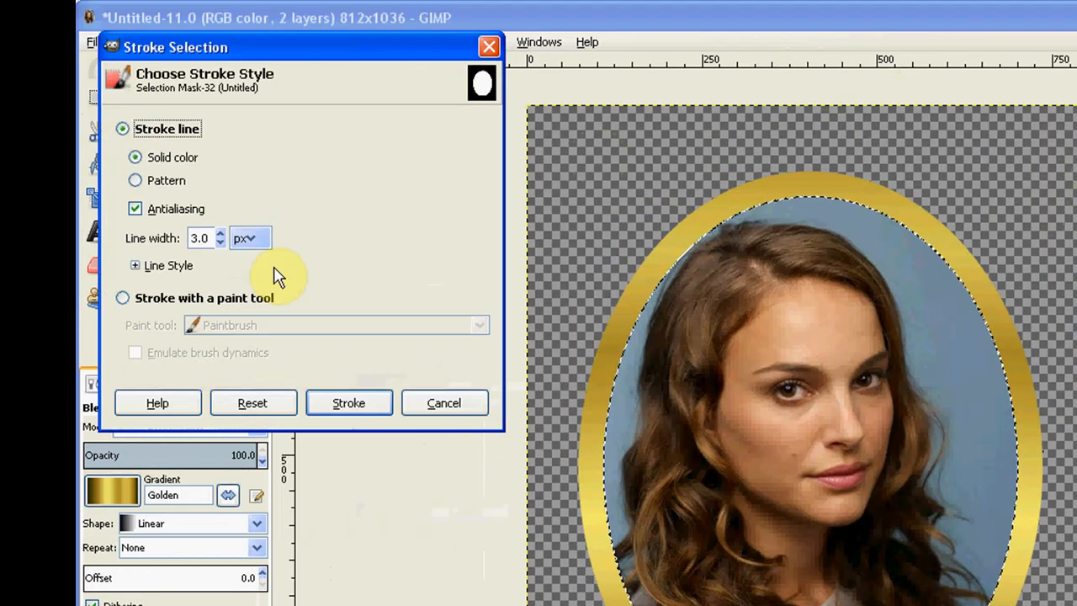
left_click(220, 243)
left_click(222, 236)
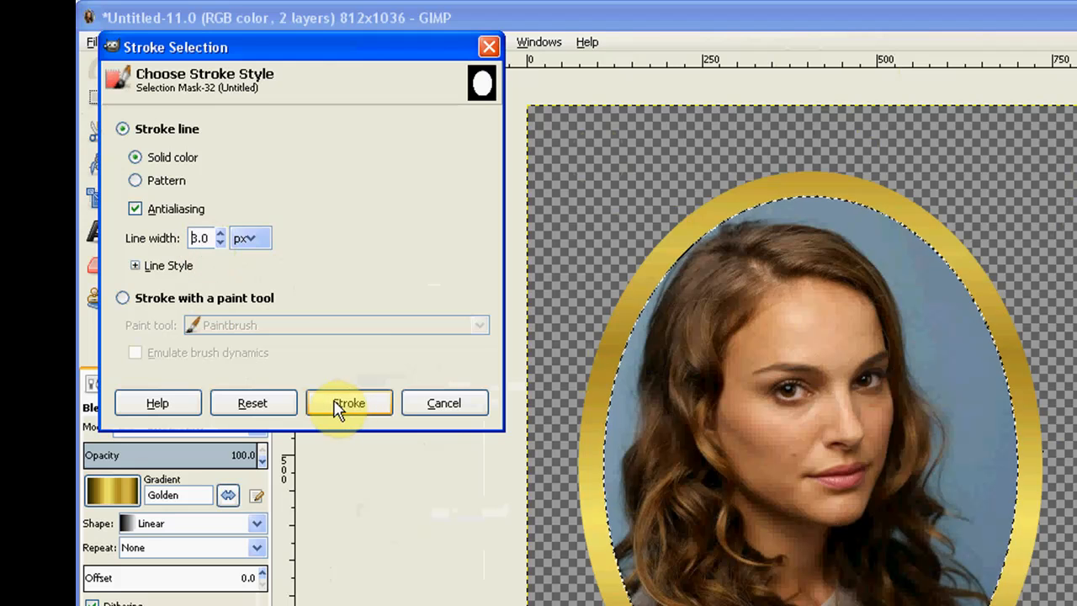
mouse_move(298, 43)
left_mouse_down()
mouse_move(622, 48)
mouse_move(588, 48)
left_mouse_up()
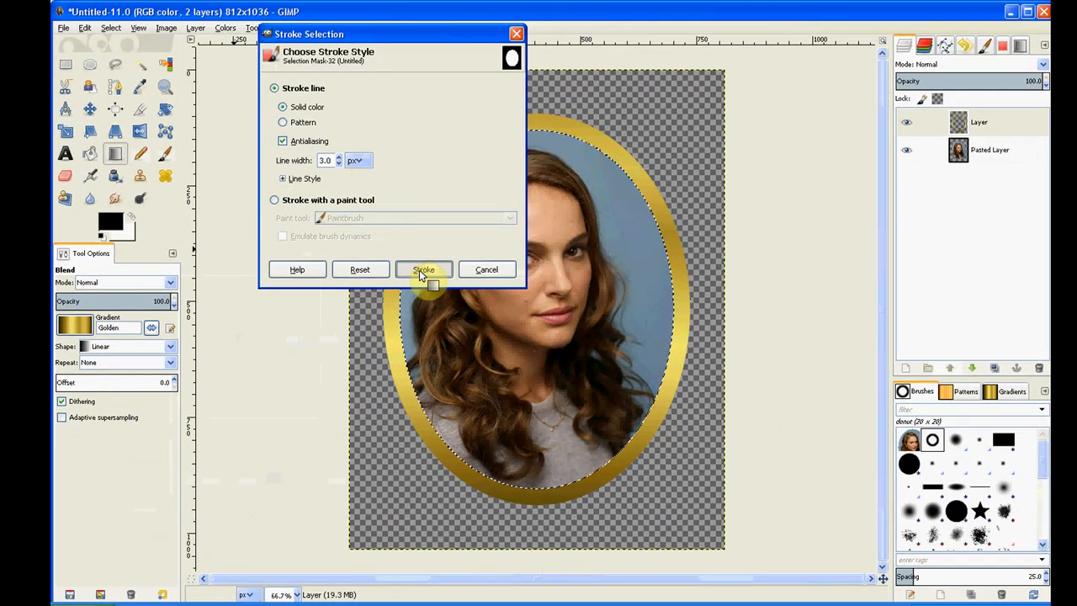
left_click(423, 269)
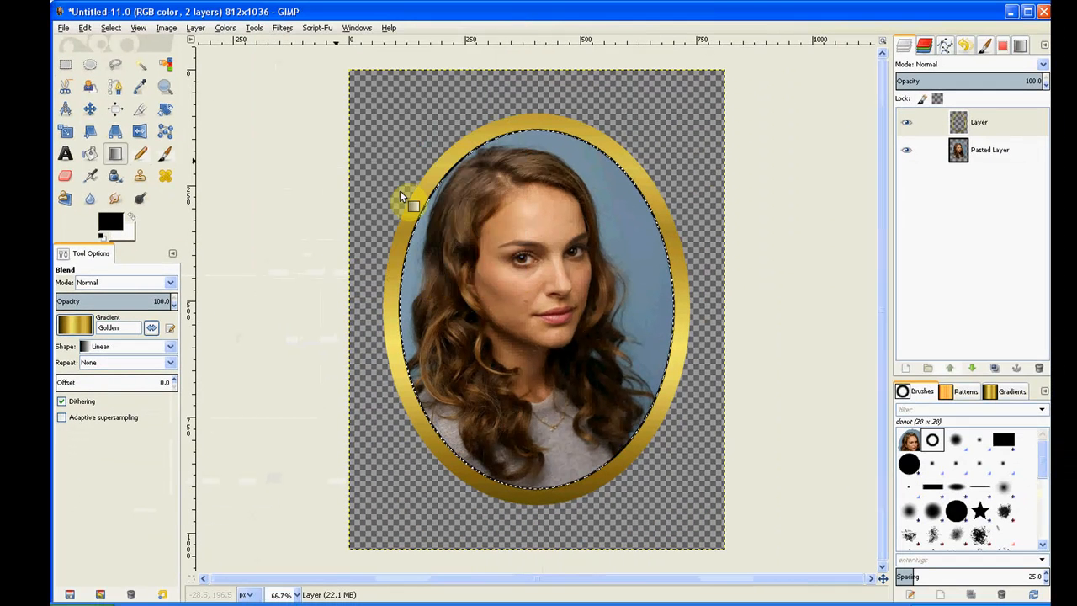
left_click(113, 30)
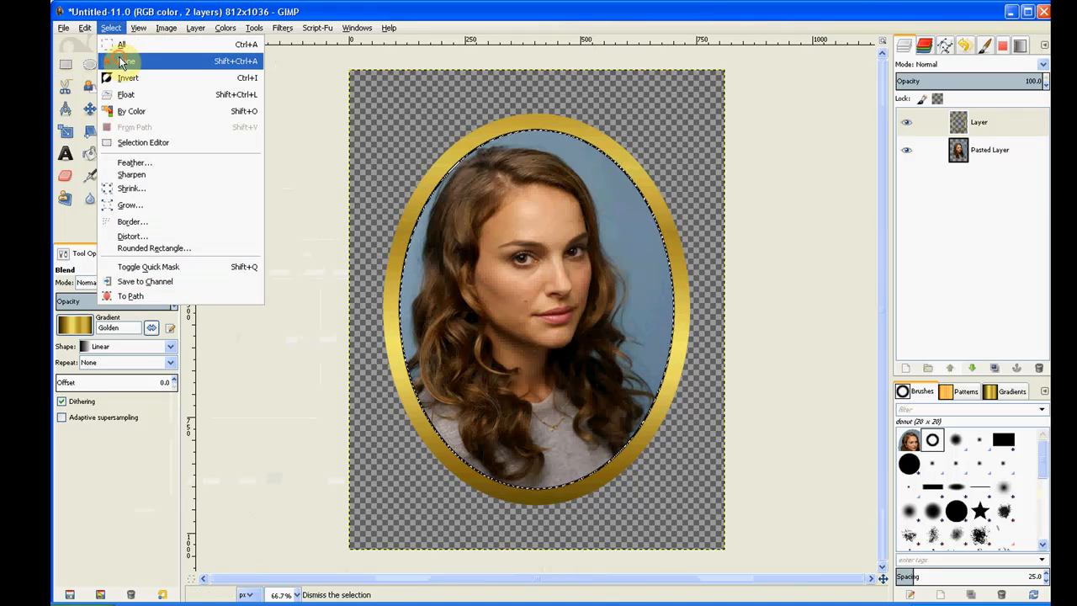
left_click(120, 61)
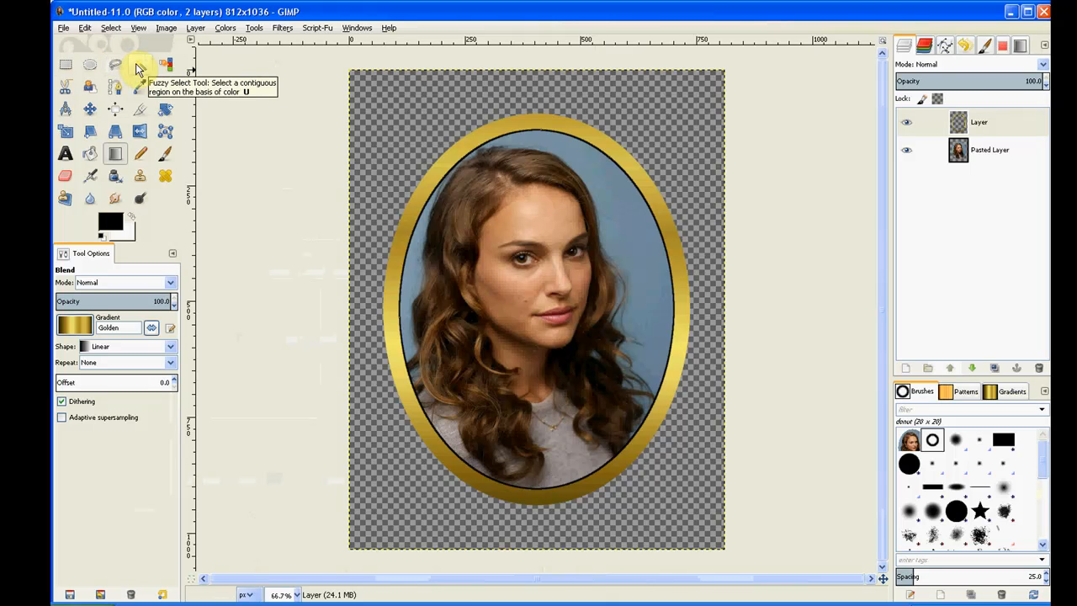
Step: Fuzzy-select the transparent area outside the gold frame and invert the selection to cover the whole framed oval
left_click(139, 66)
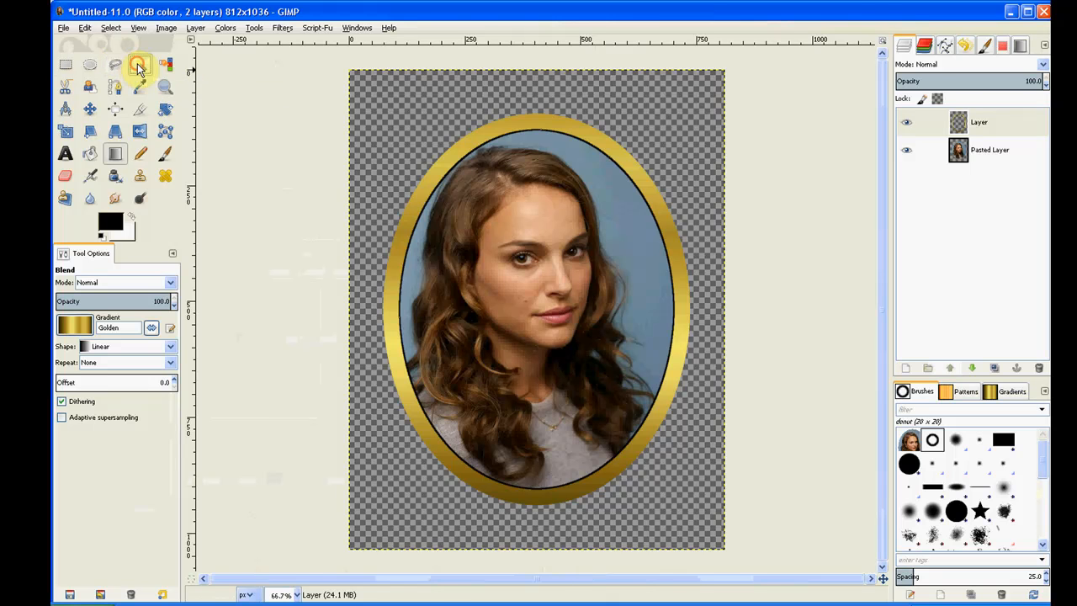
left_click(402, 108)
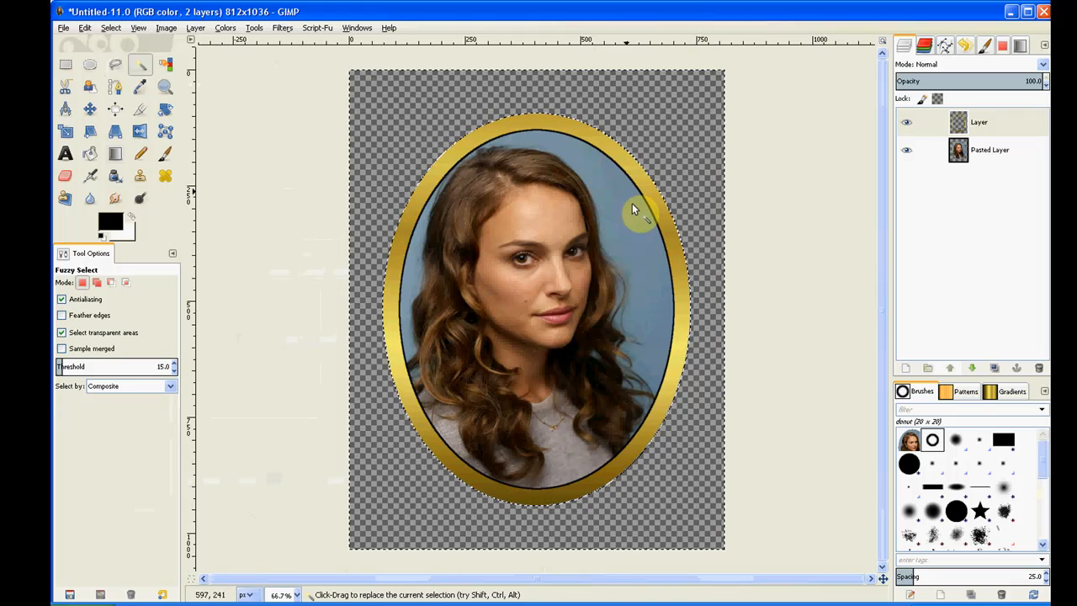
left_click(111, 30)
left_click(122, 78)
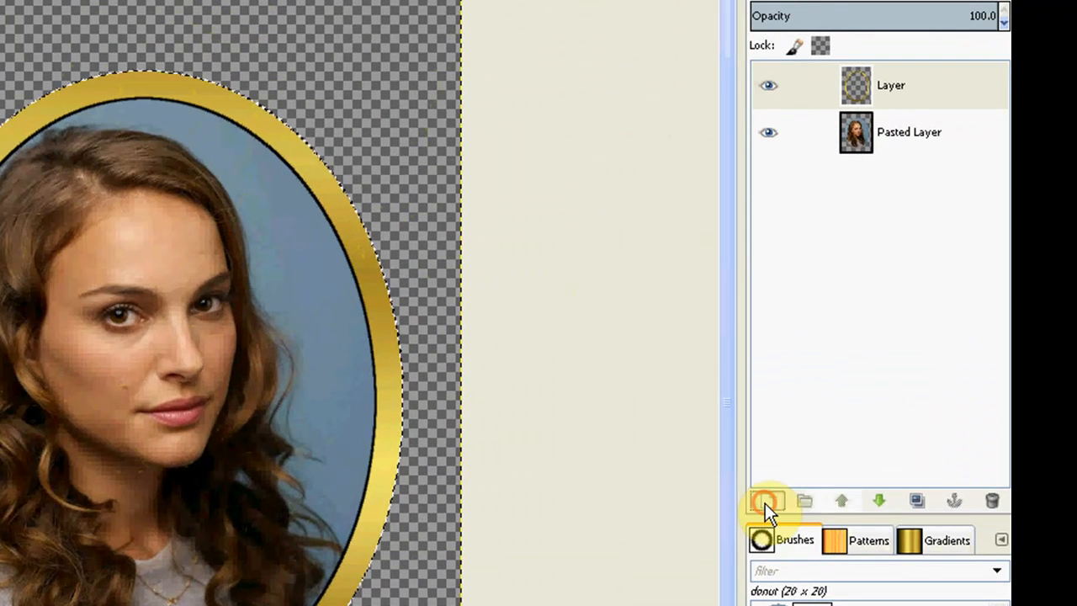
Step: Add a new transparent layer and activate the Paintbrush with the donut brush's spacing set to 76.1
left_click(766, 503)
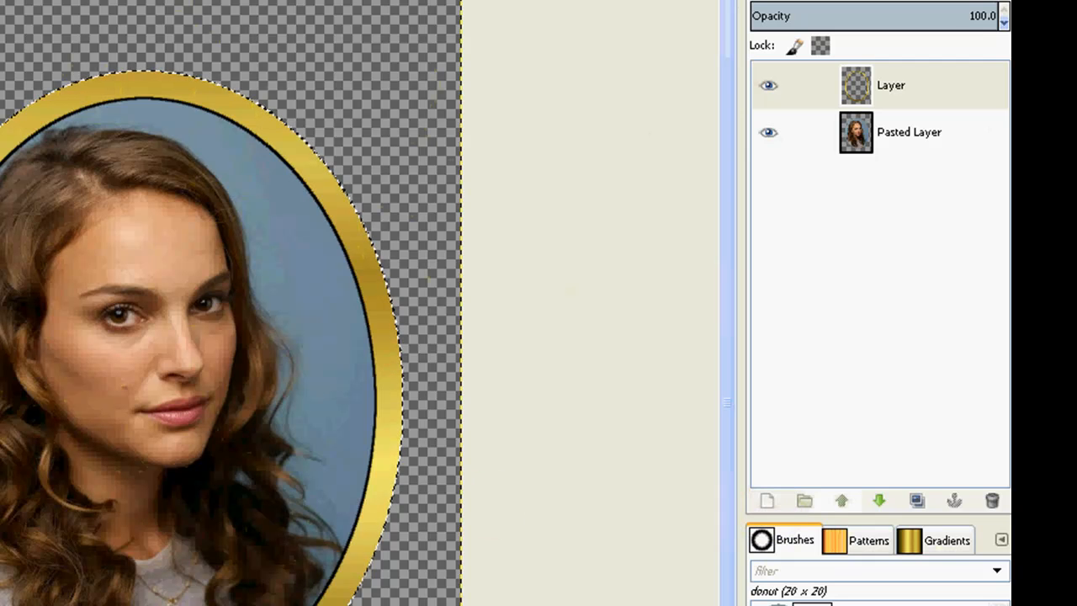
key("Return")
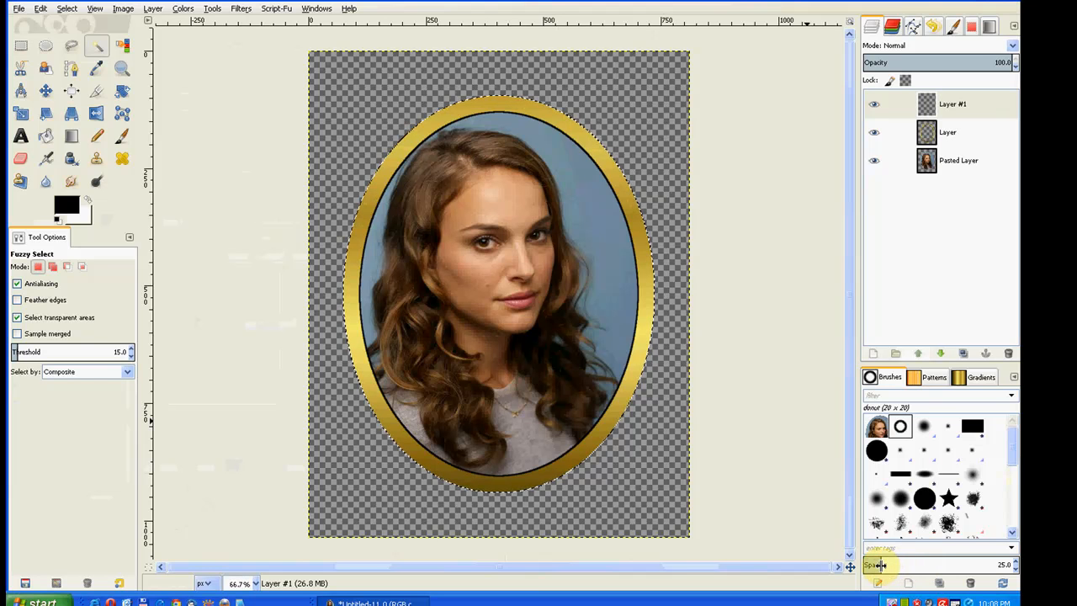
left_click_drag(890, 568, 917, 566)
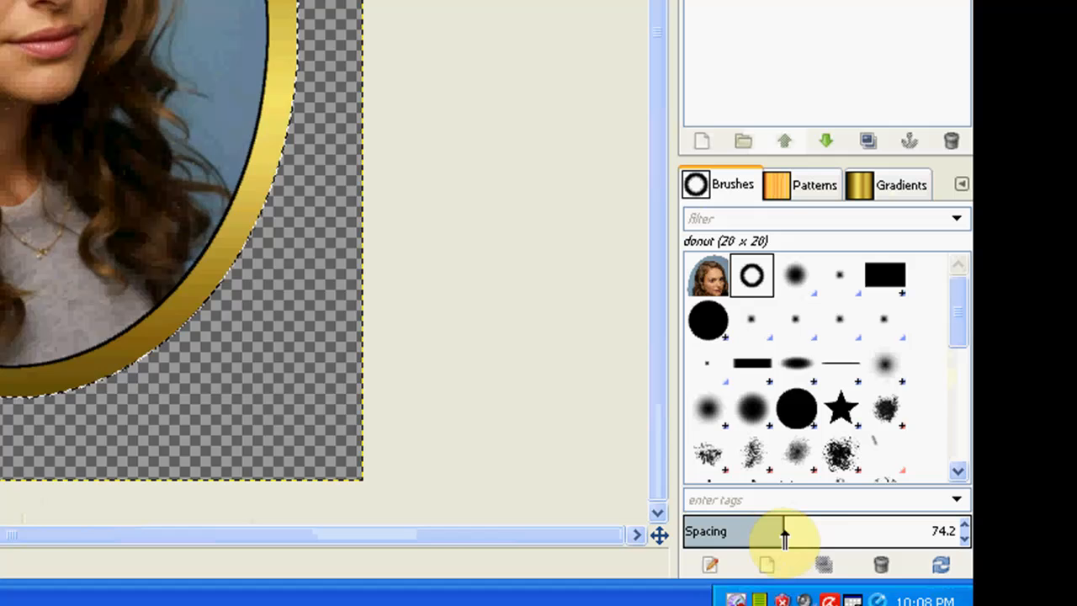
left_click_drag(784, 535, 786, 534)
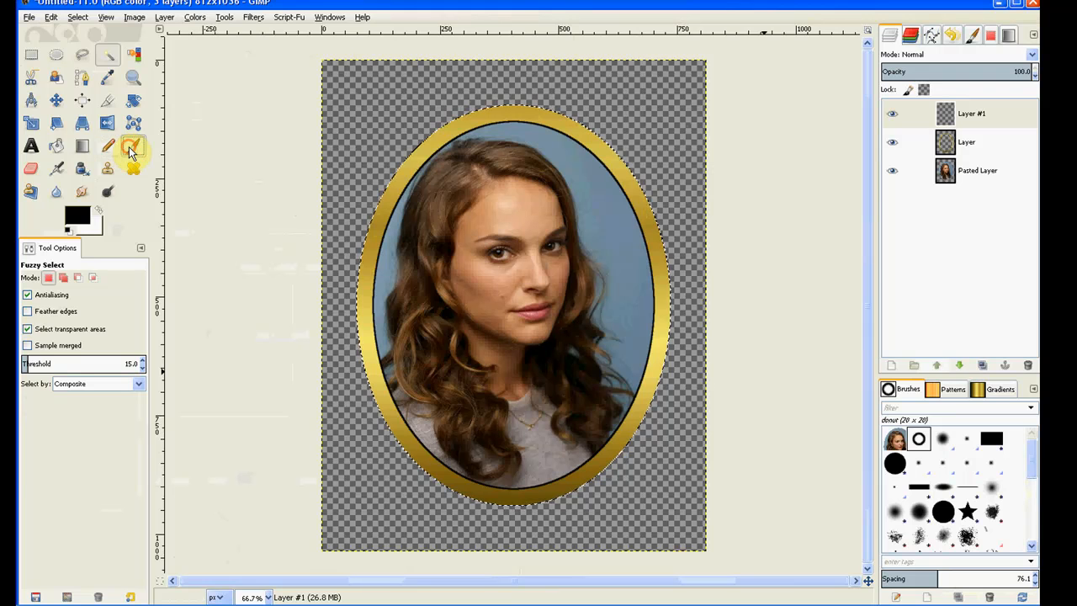
left_click(131, 148)
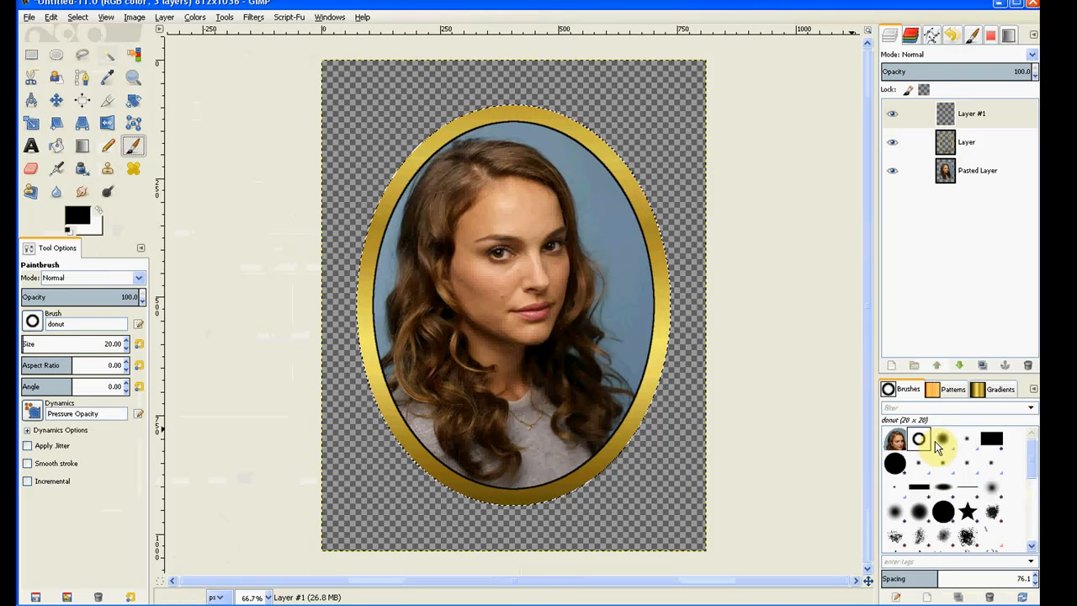
Step: Grow the oval selection slightly beyond the outer edge of the gold frame
left_click(77, 17)
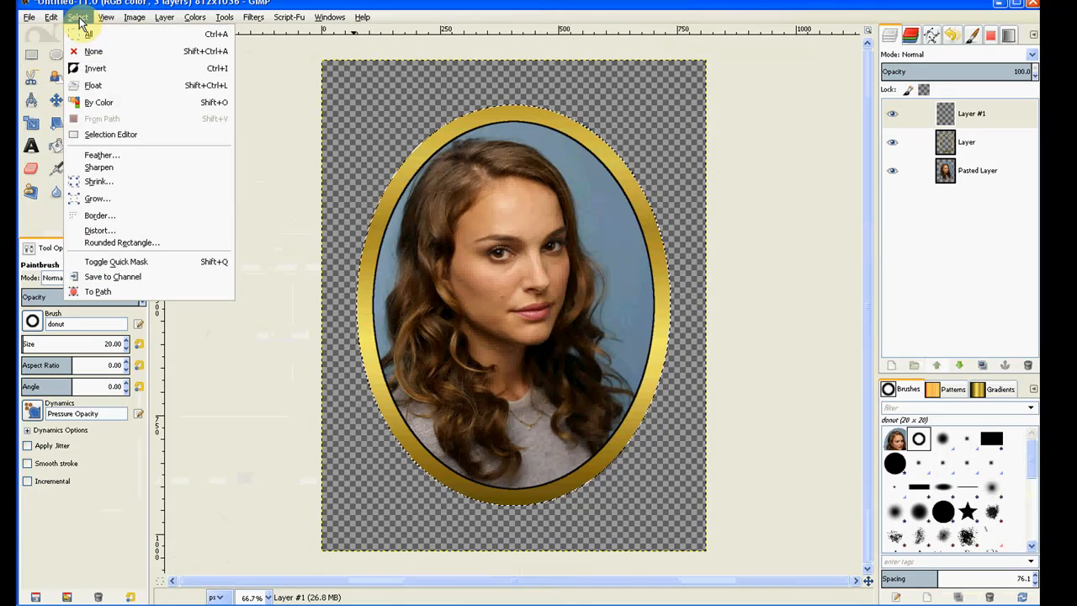
left_click(101, 198)
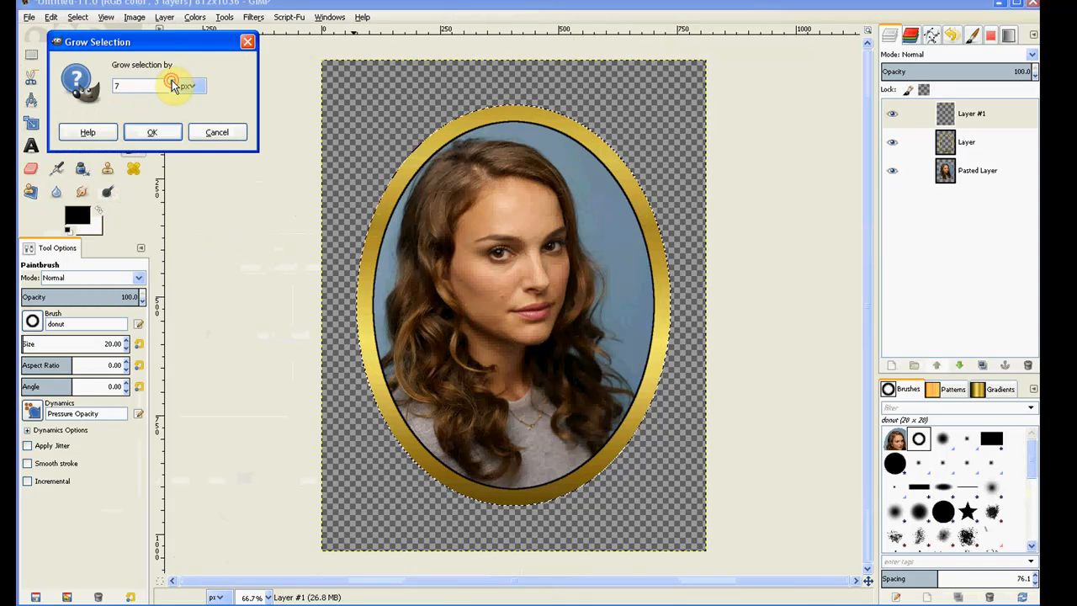
left_click(171, 134)
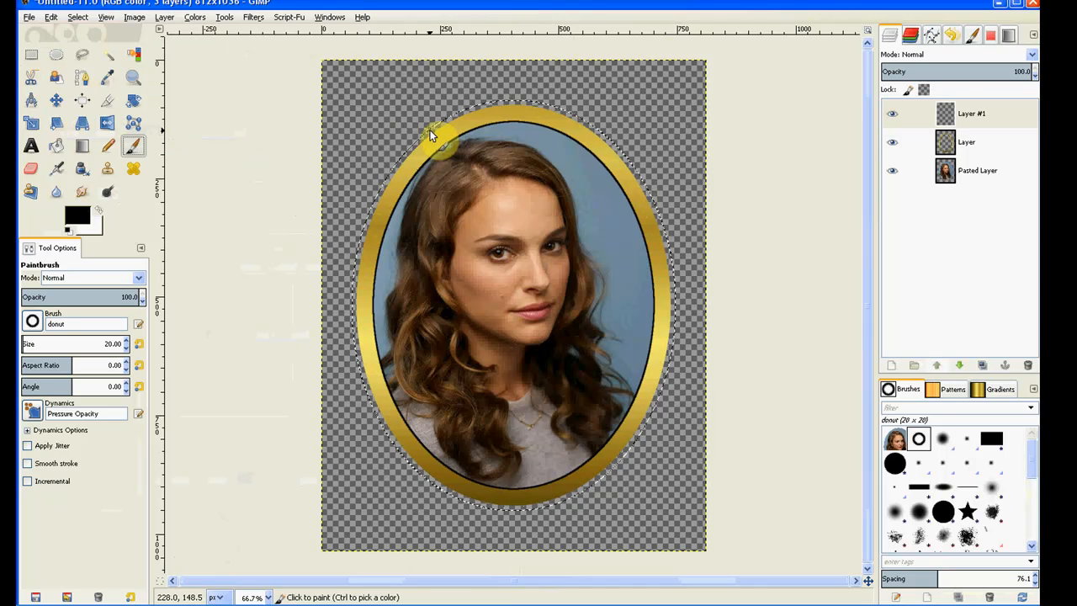
Step: Stroke the grown oval selection with the Paintbrush to lay a chain of black donut rings, and remove the selection
left_click(50, 17)
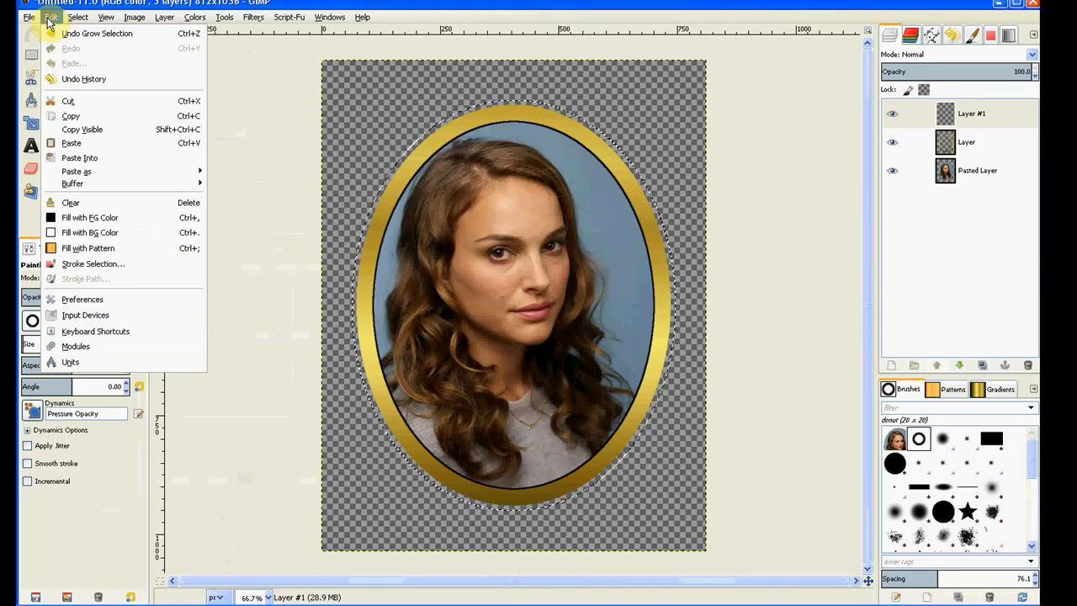
left_click(80, 264)
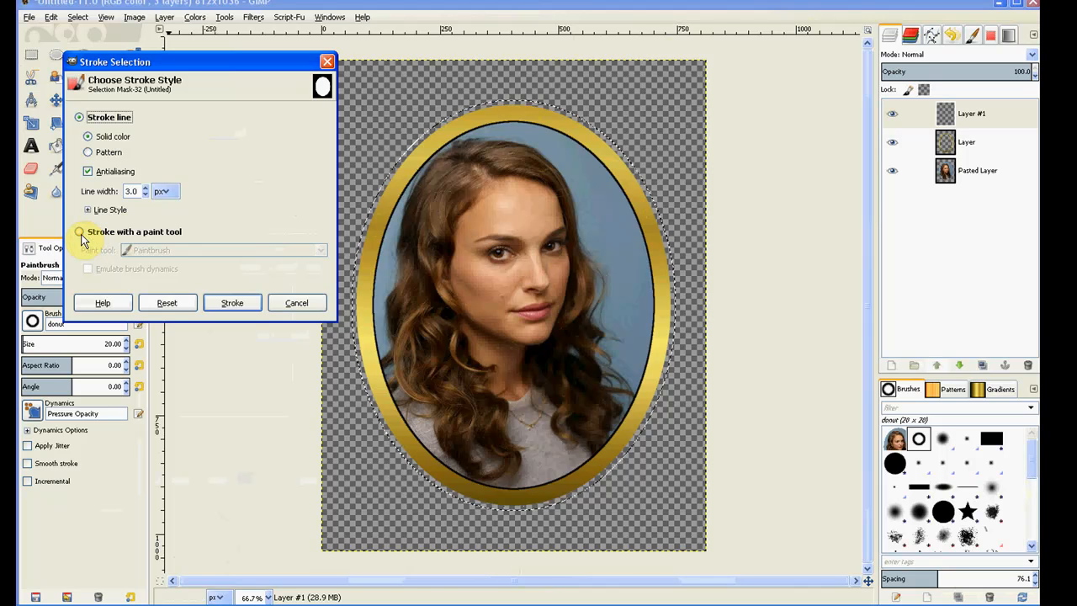
left_click(80, 235)
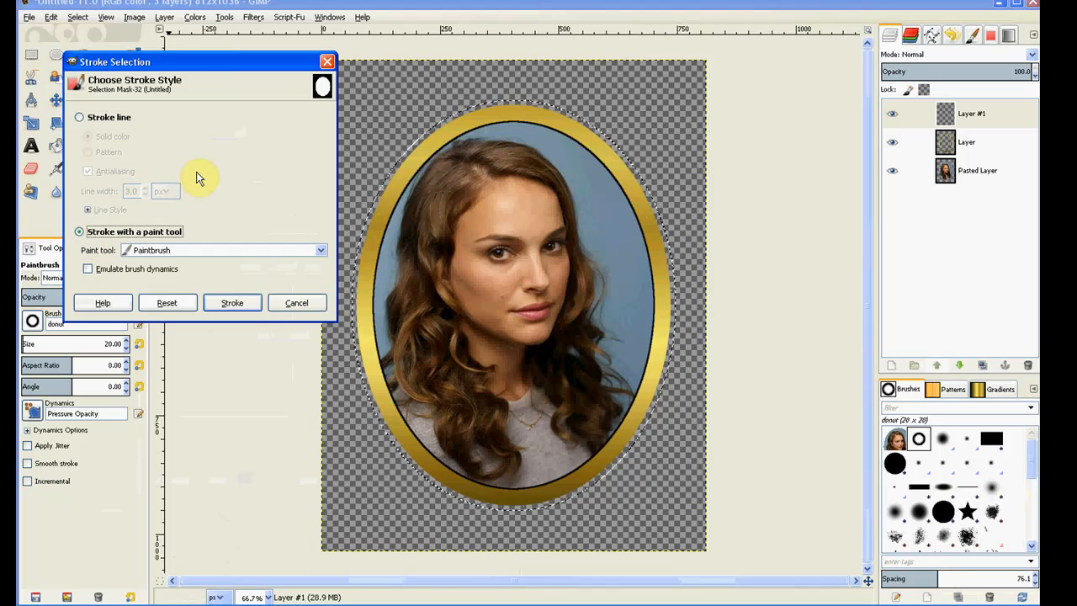
left_click(234, 305)
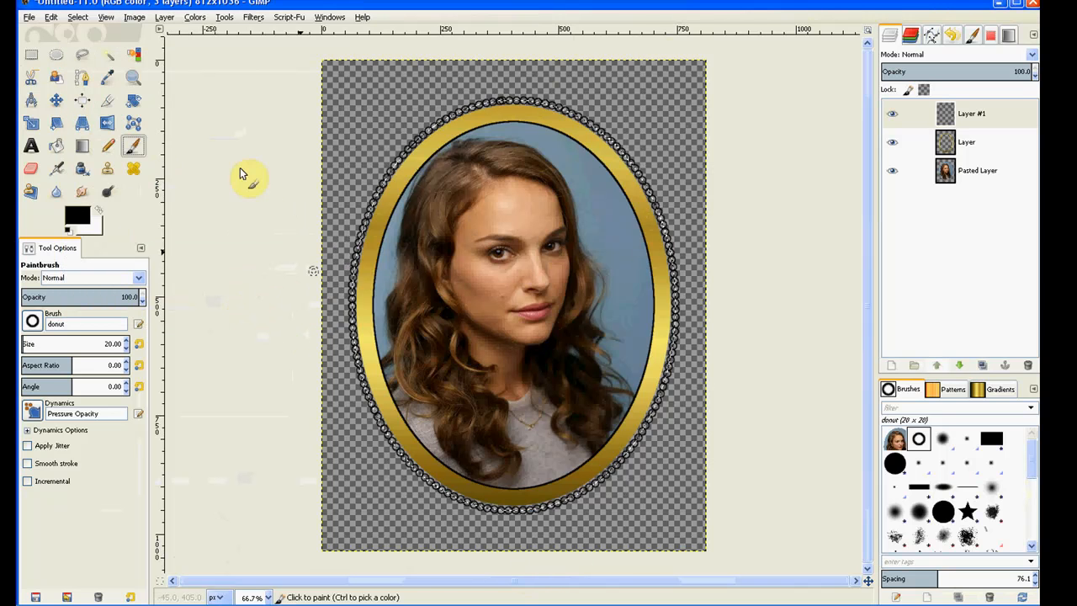
left_click(81, 19)
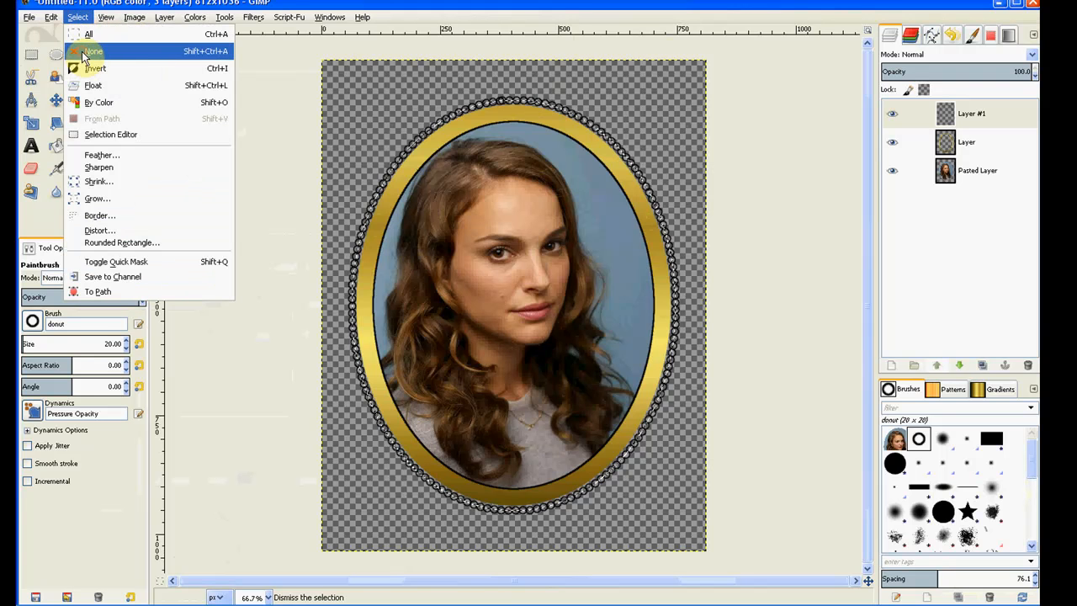
left_click(87, 52)
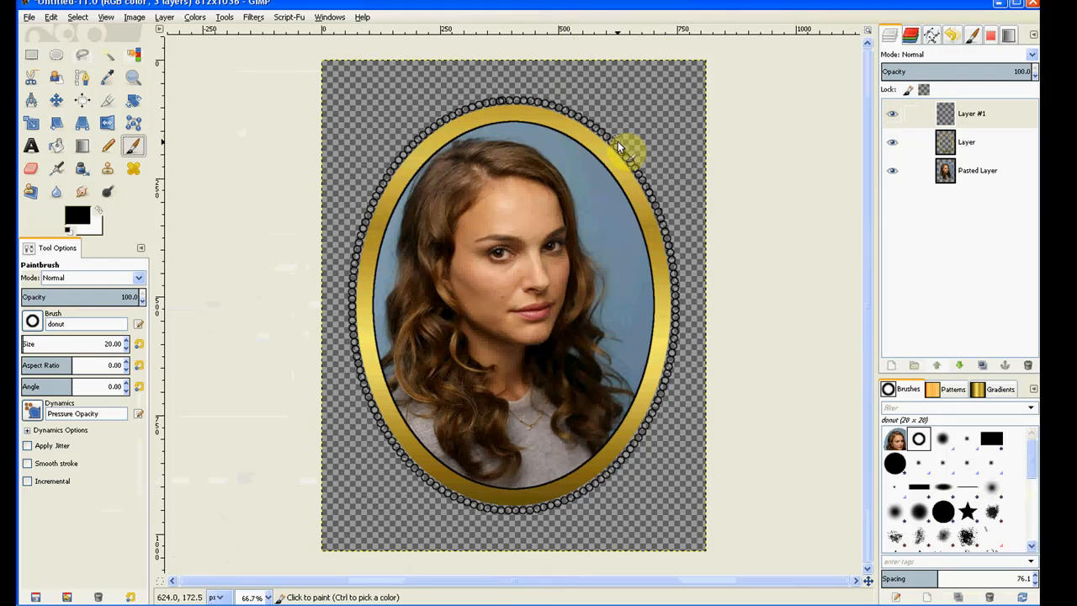
Step: Select the ring chain from Layer #1's alpha and fill it with a vertical linear Golden gradient from bottom to top
right_click(950, 118)
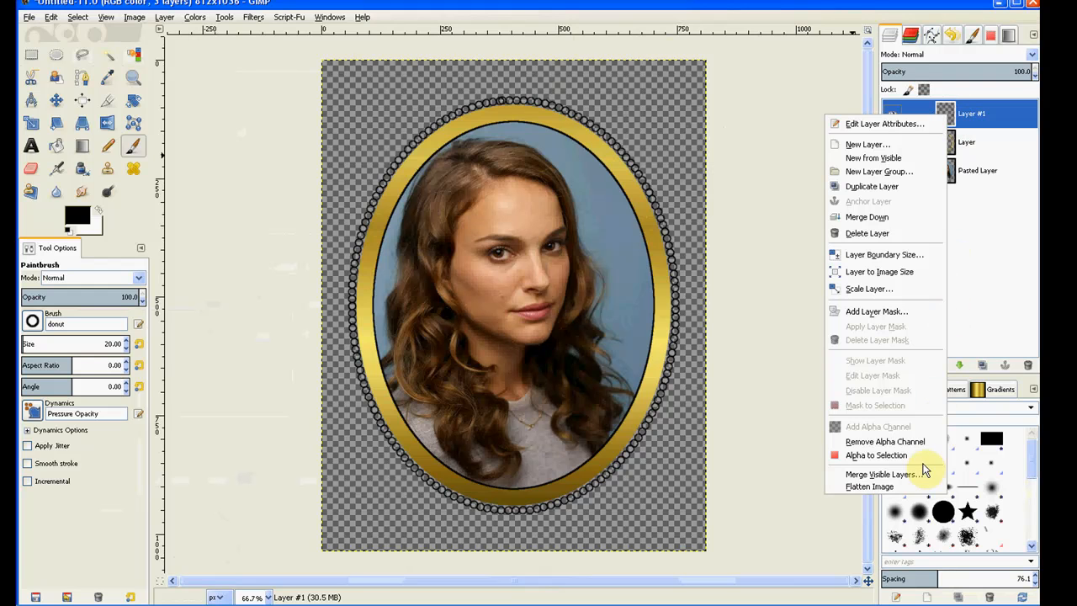
left_click(919, 462)
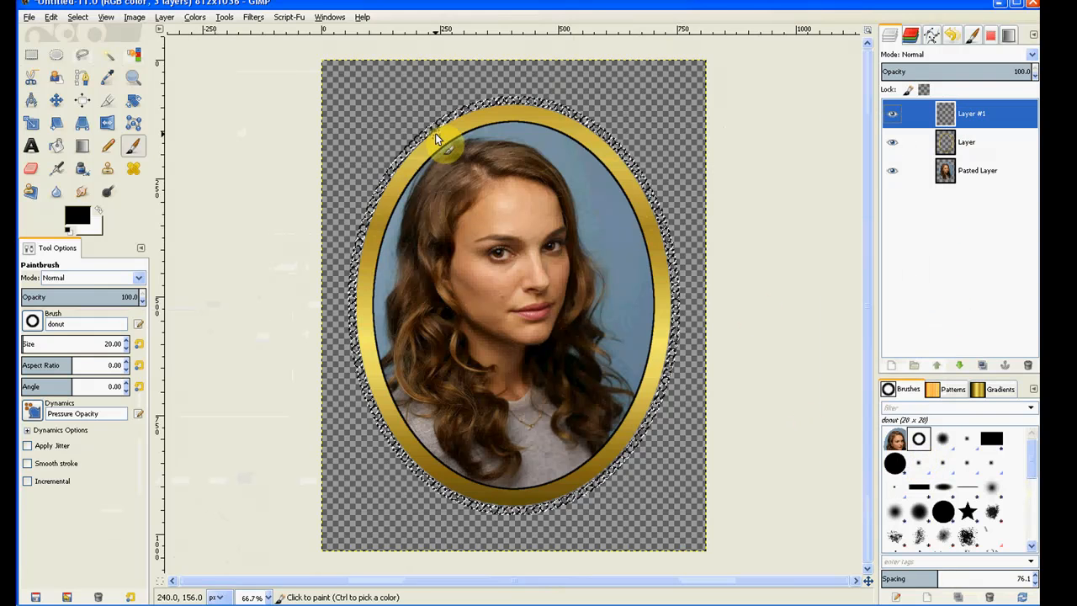
left_click(80, 150)
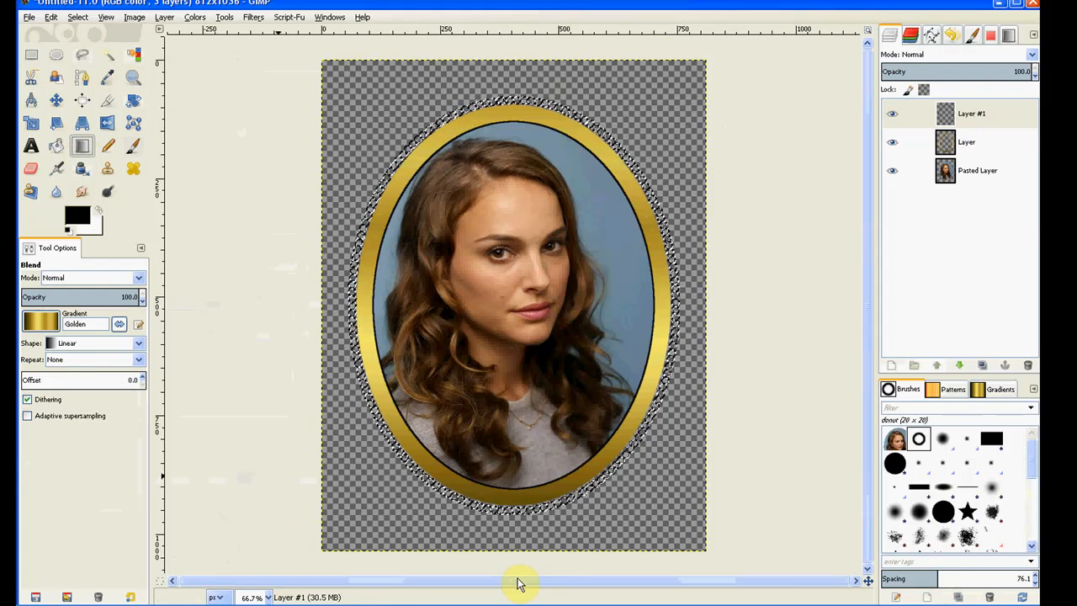
left_click_drag(511, 561, 510, 55)
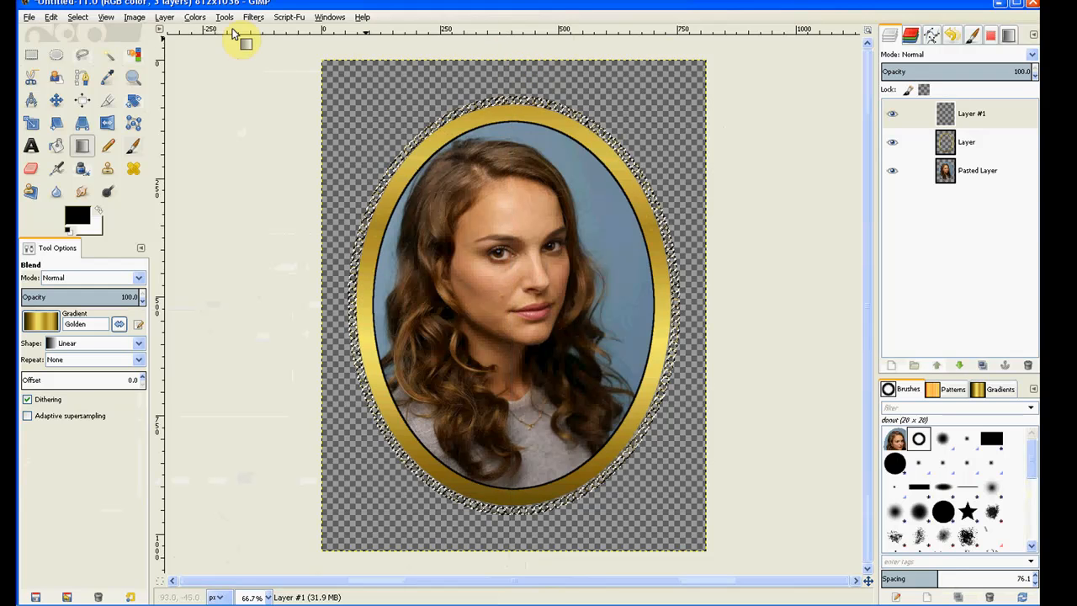
Step: Remove the selection and flatten the image into a single layer
left_click(80, 21)
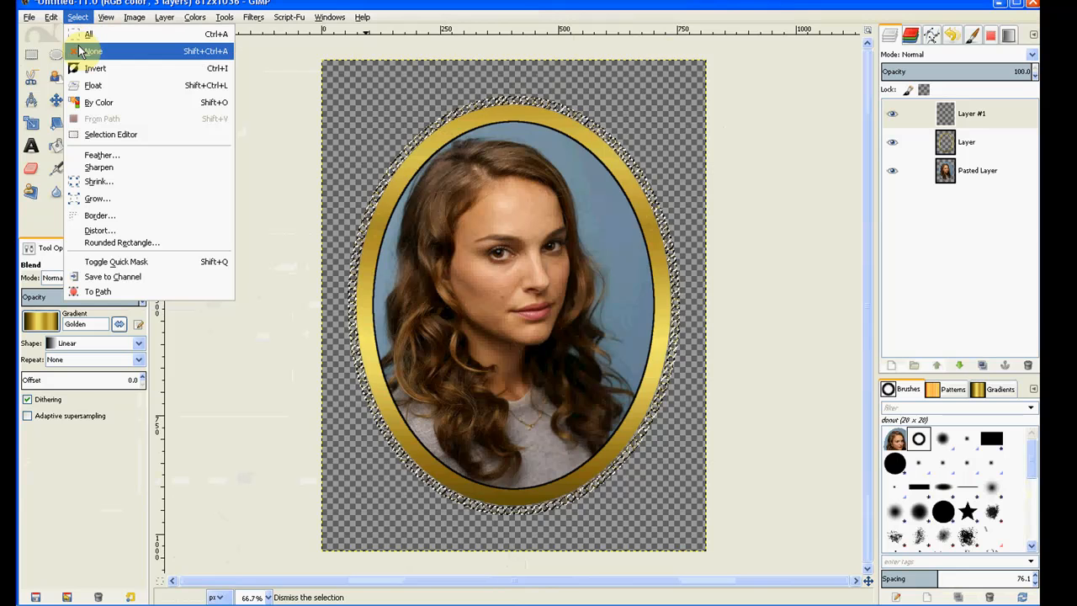
left_click(81, 52)
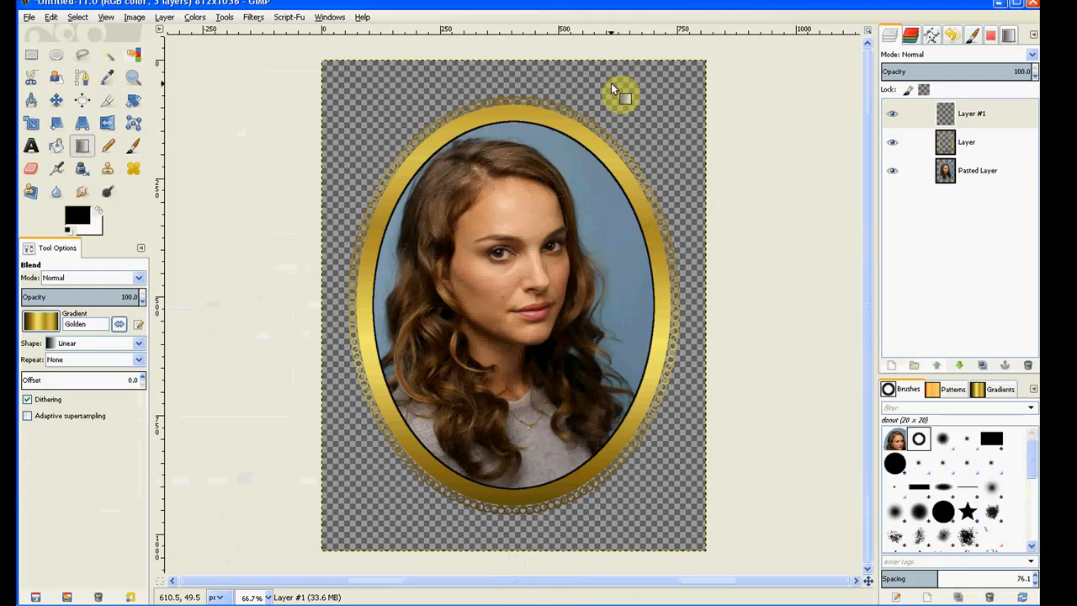
right_click(948, 119)
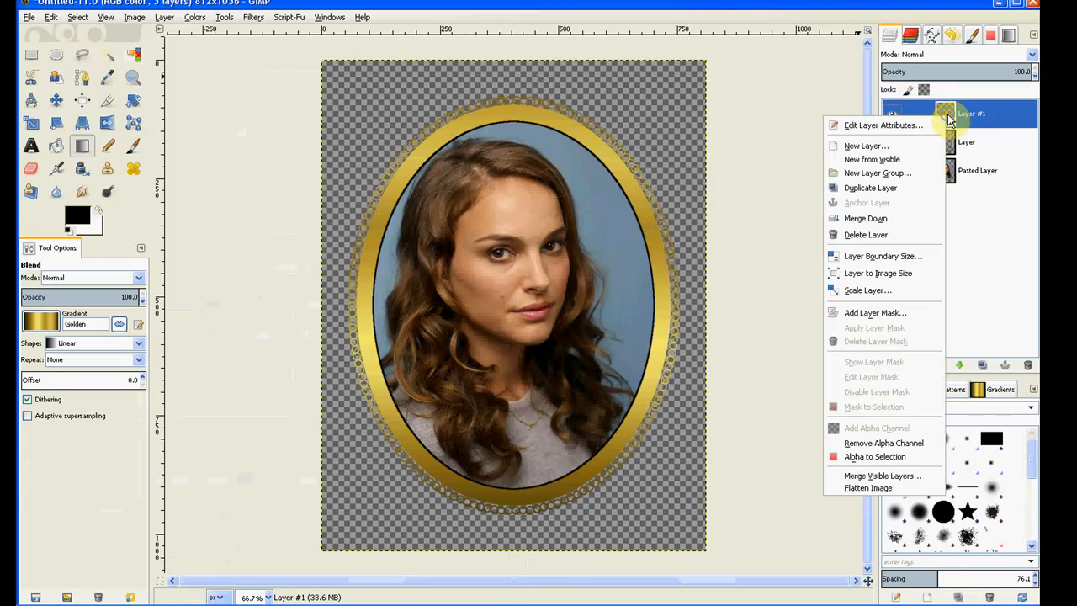
left_click(883, 492)
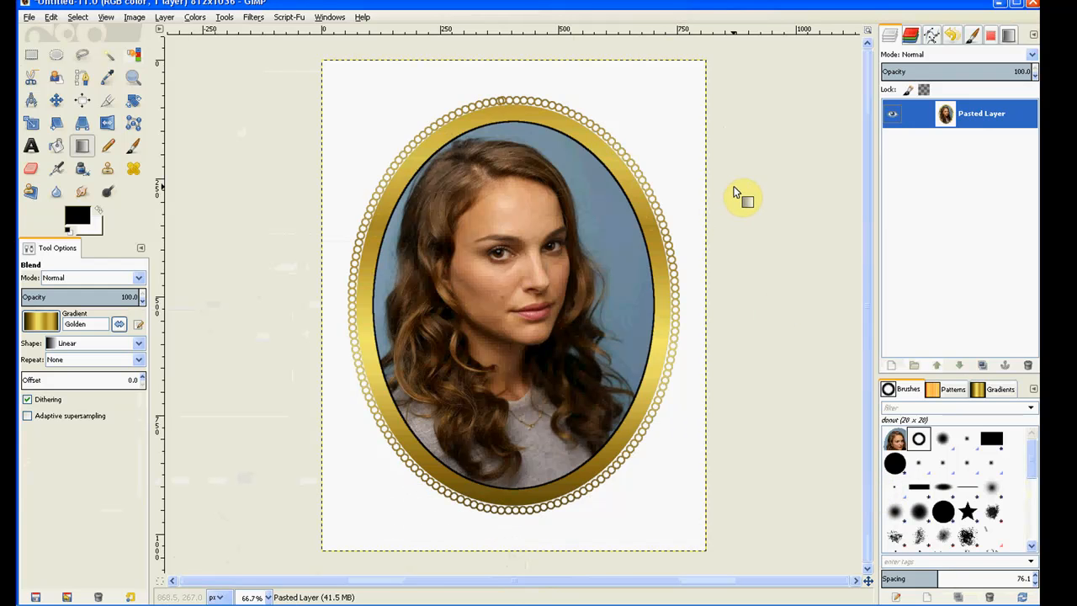